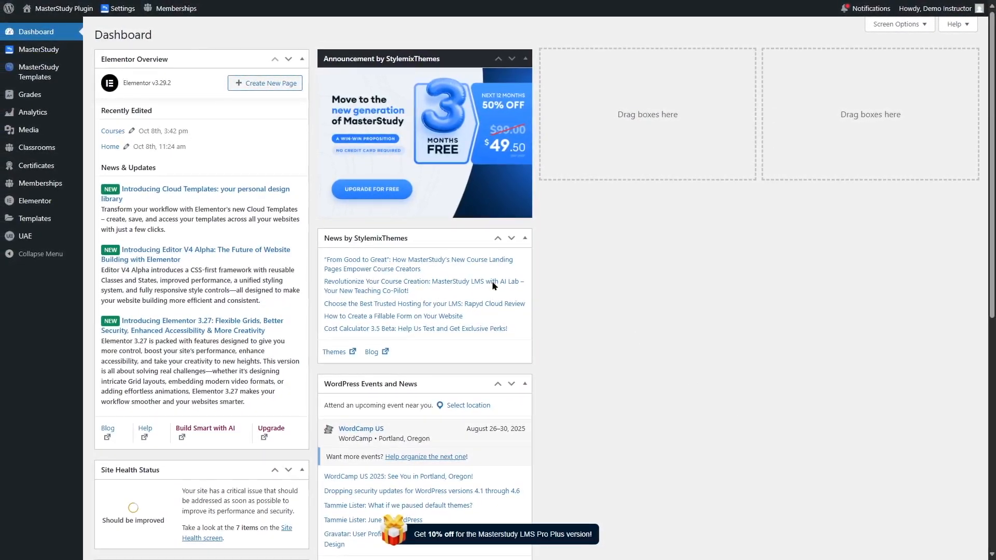
Step: Open the settings of the Assignments addon from the MasterStudy addons list
left_click(24, 51)
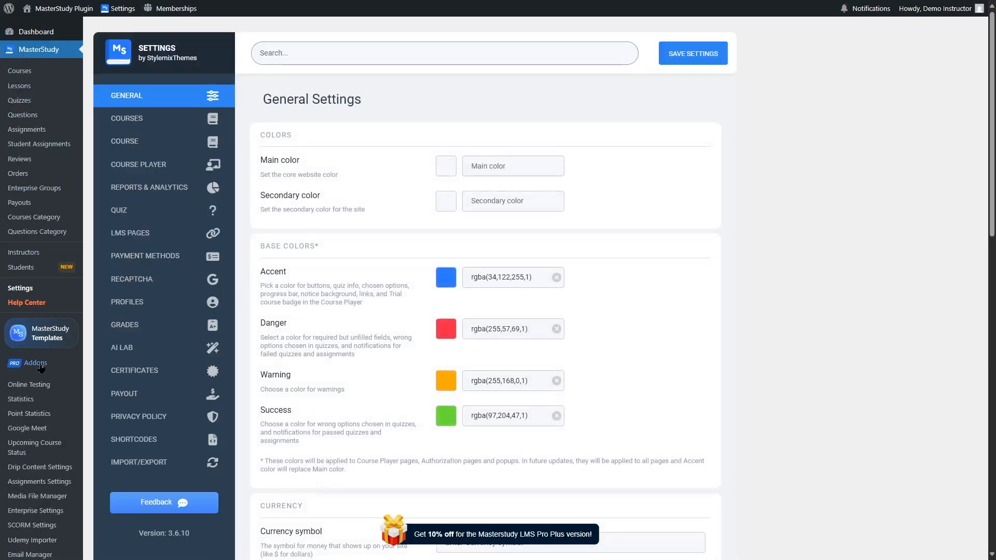
left_click(28, 367)
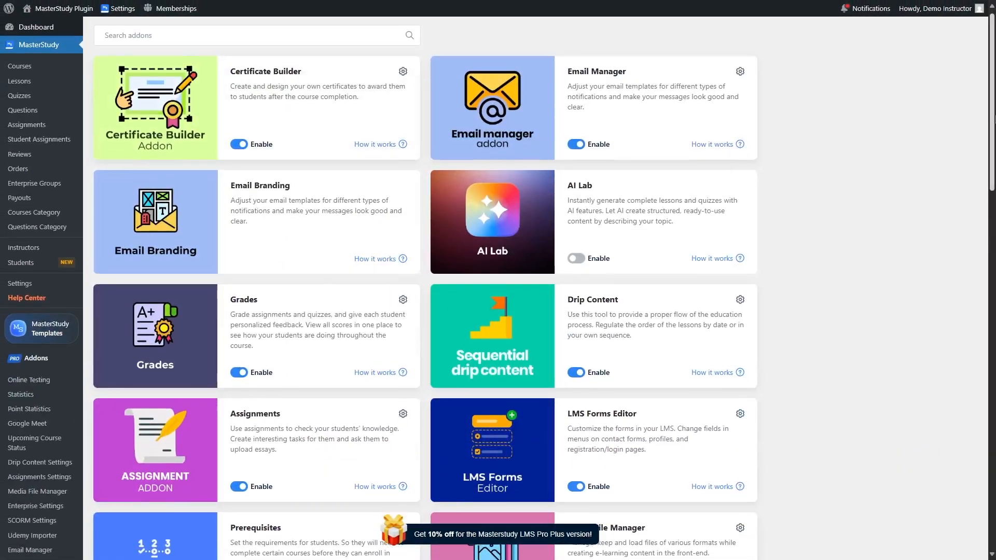
scroll(498, 286, "down", 2)
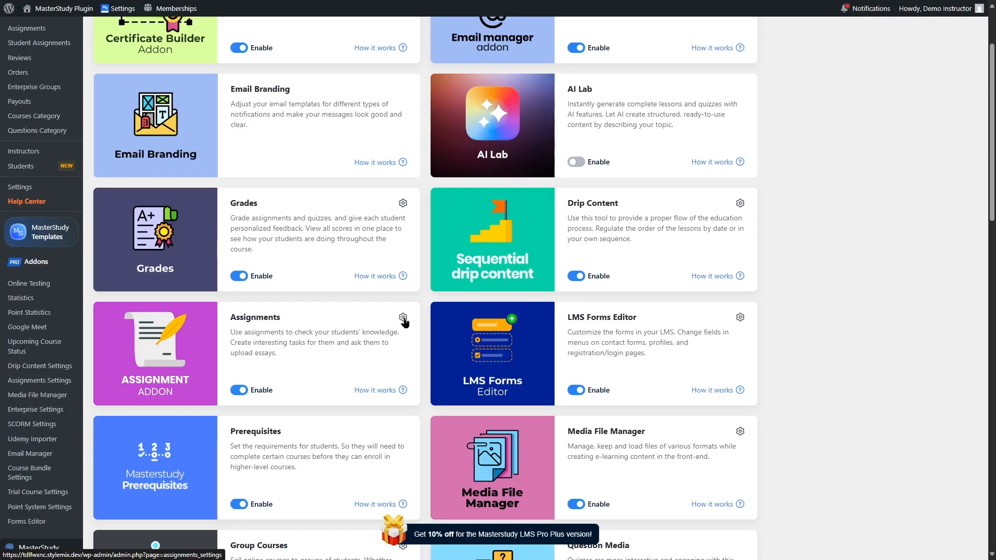
scroll(404, 323, "down", 1)
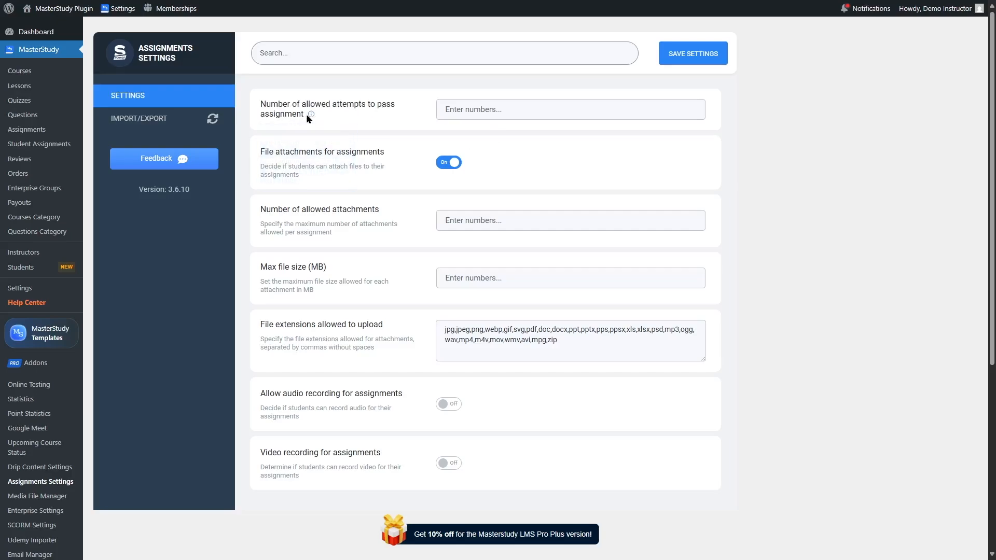
Step: Limit assignments to 2 allowed attempts, 2 attachments and a maximum file size of 5 MB
left_click(459, 106)
left_click(694, 108)
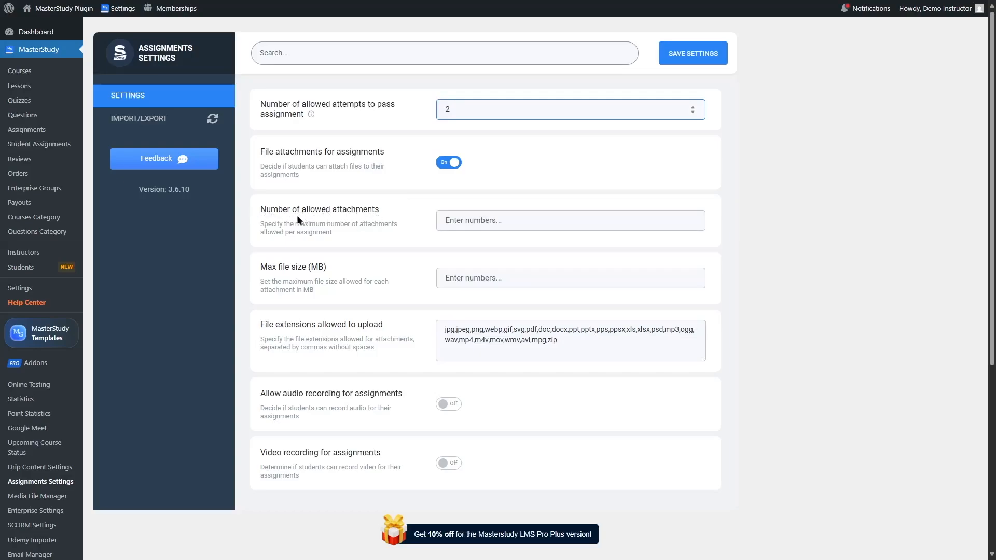
left_click(457, 220)
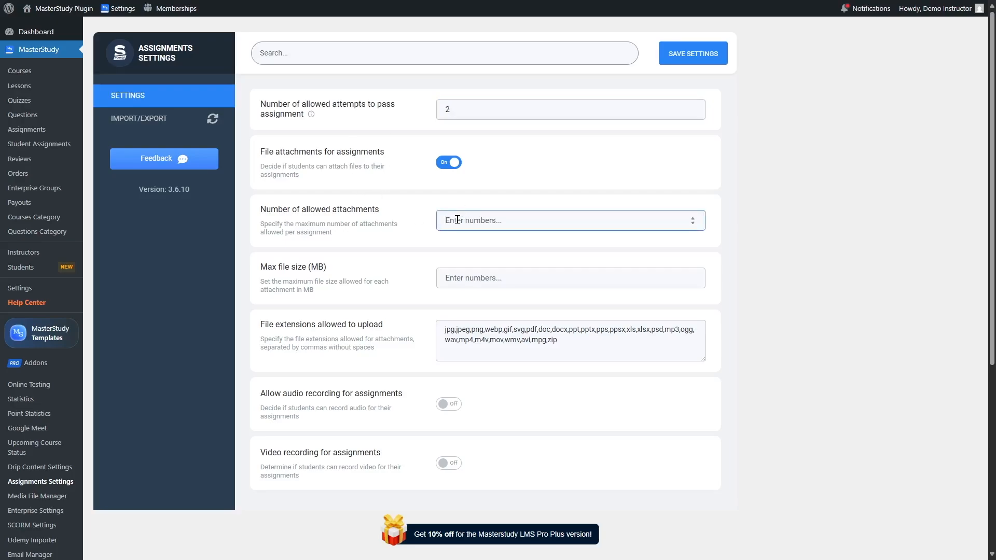
type("2")
left_click(407, 222)
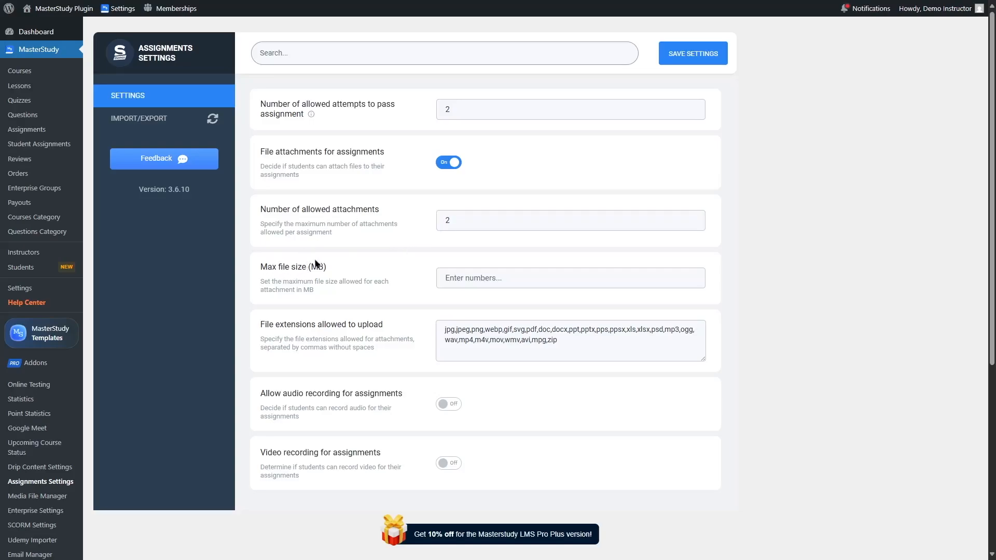
left_click(458, 280)
type("5")
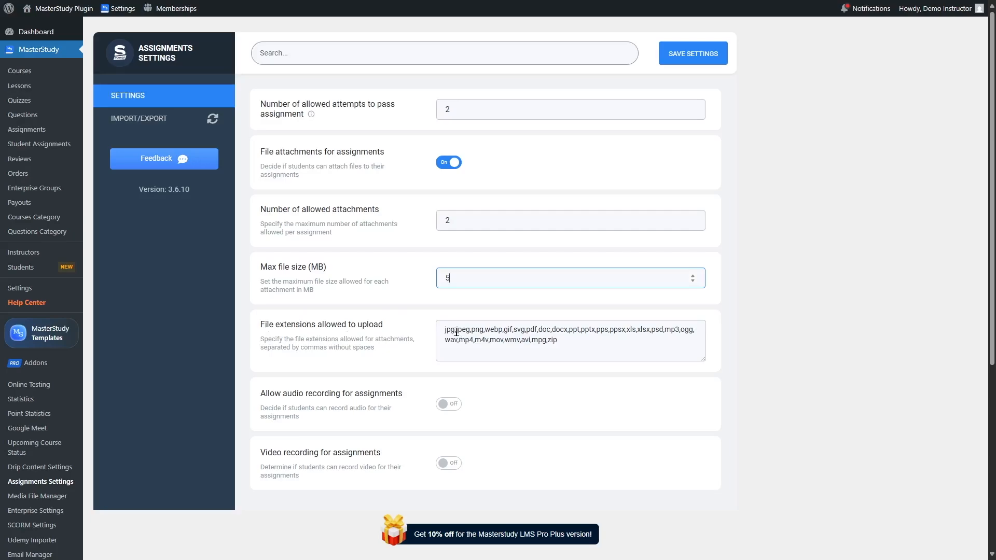
left_click_drag(607, 348, 427, 323)
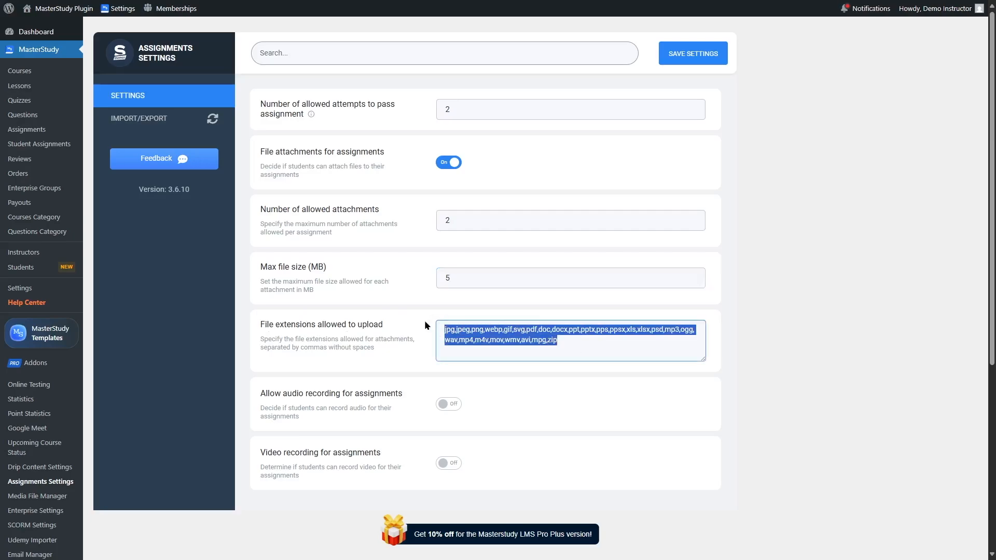
left_click(576, 347)
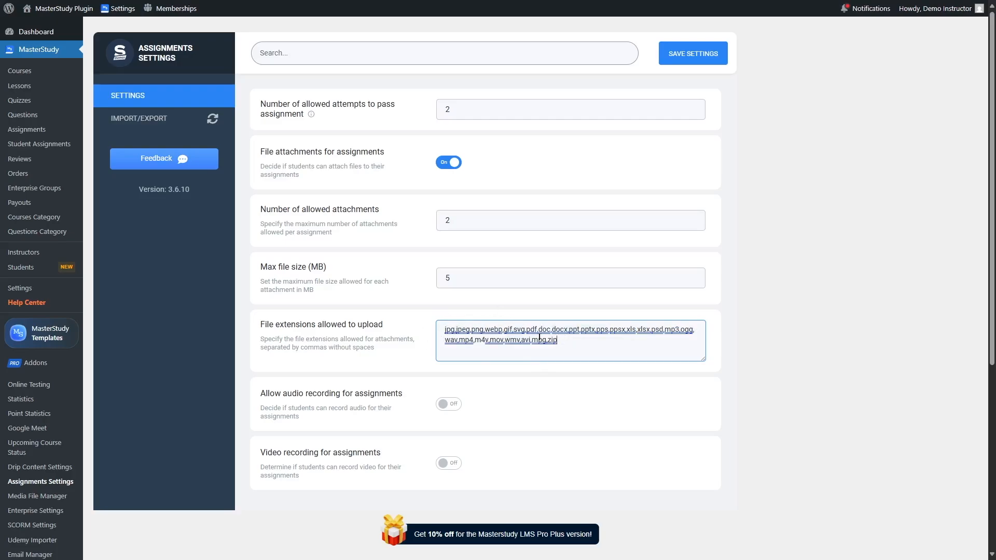
key("ctrl+a")
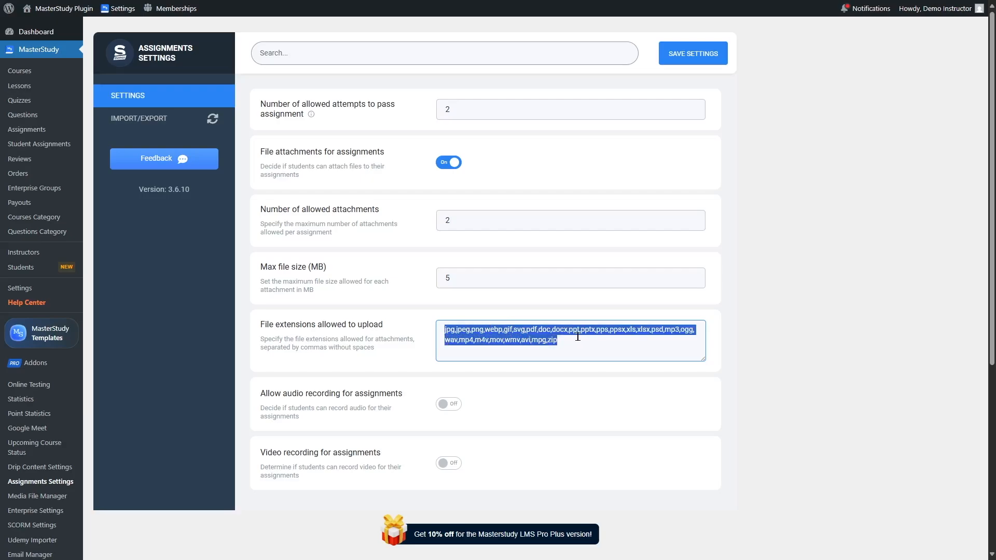
left_click(579, 339)
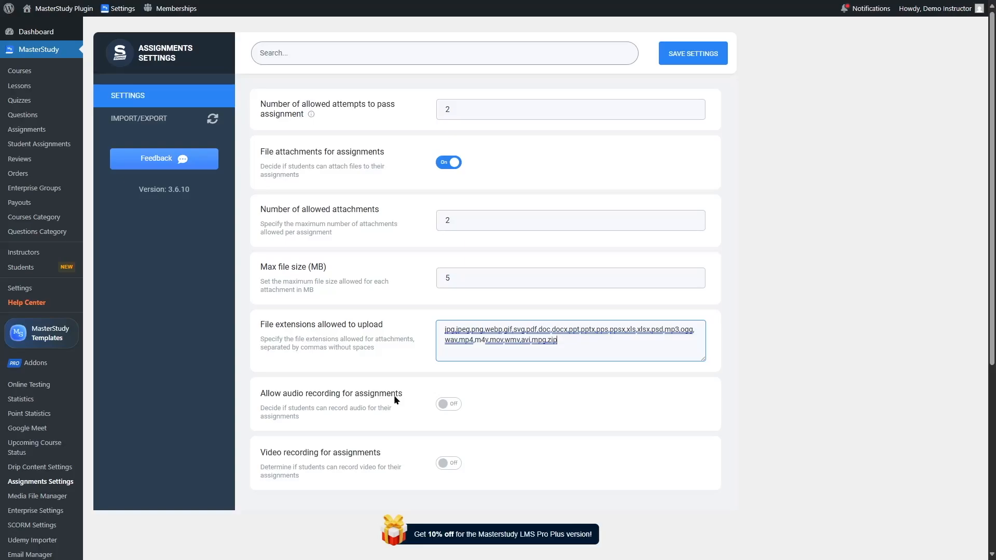
Step: Allow audio recording for assignments with a maximum recording size of 80 MB
left_click(456, 406)
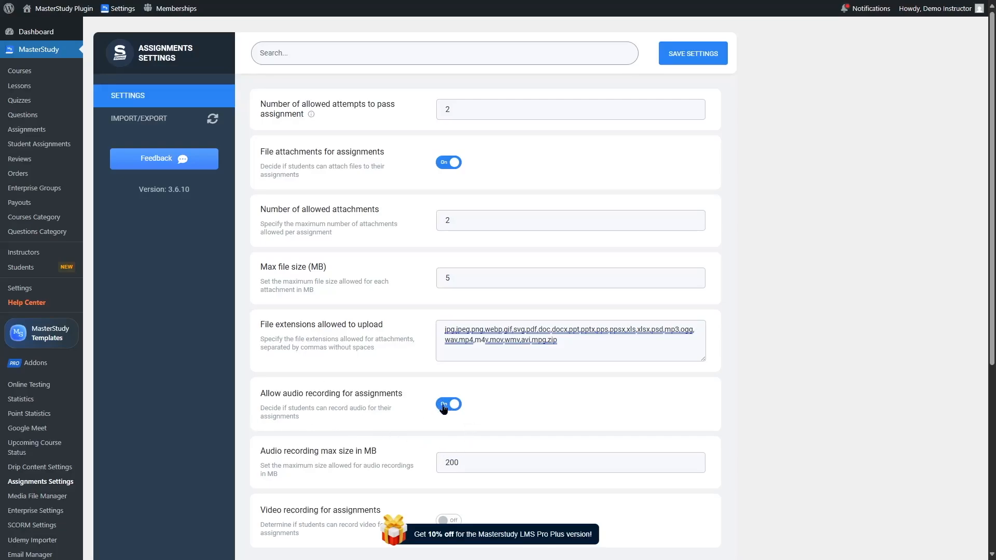
scroll(463, 418, "down", 2)
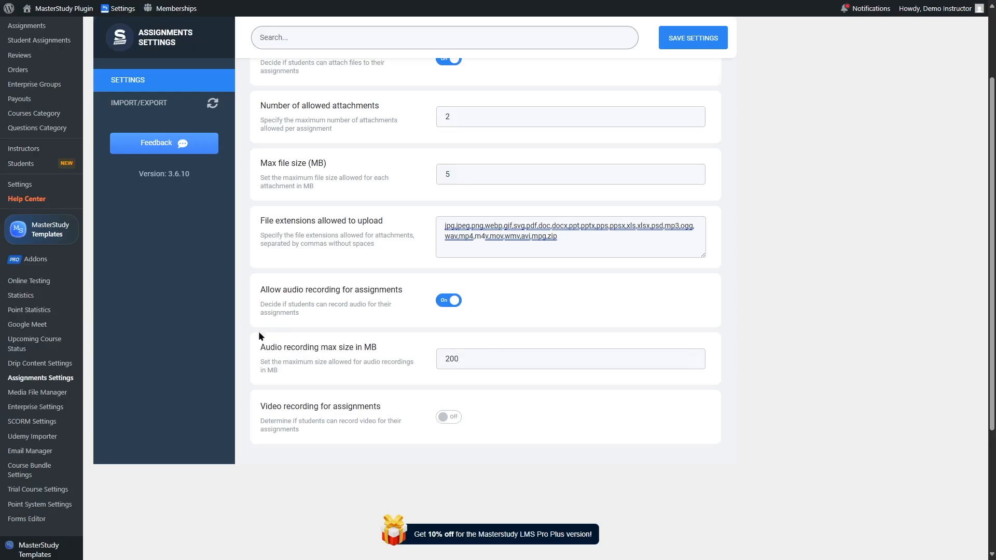
left_click_drag(479, 359, 423, 365)
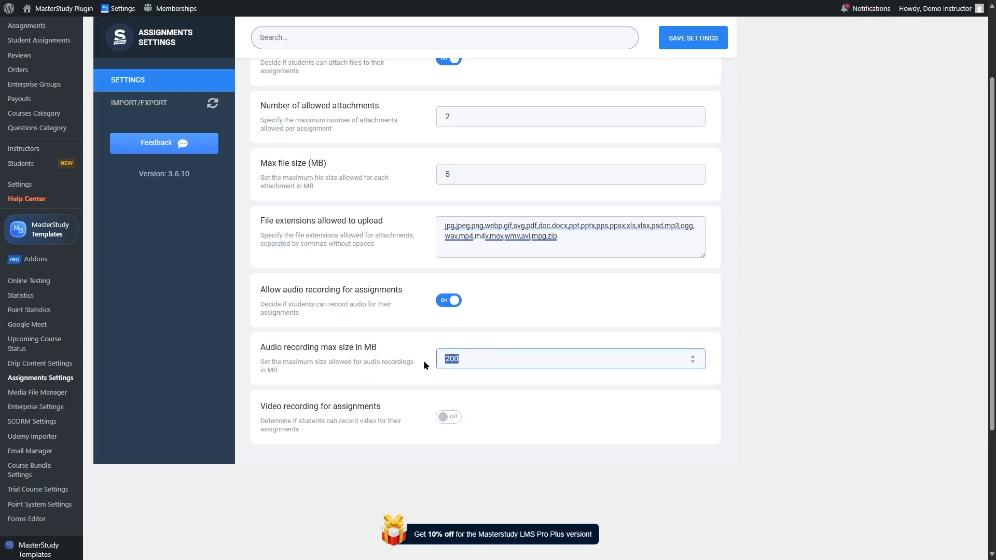
type("80")
Step: Enable video recording for assignments with a maximum size of 100 MB and save the assignment settings
left_click(444, 418)
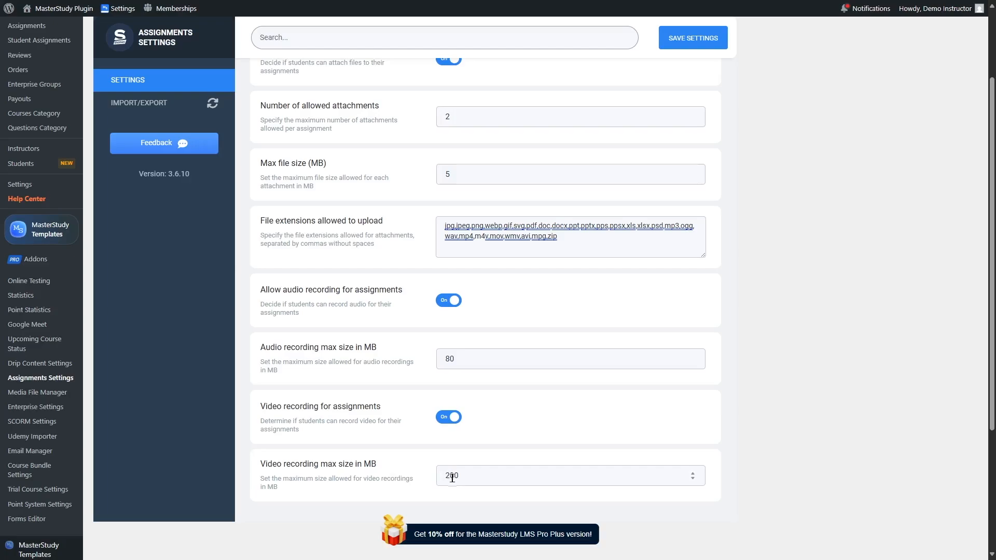
double_click(469, 473)
type("100")
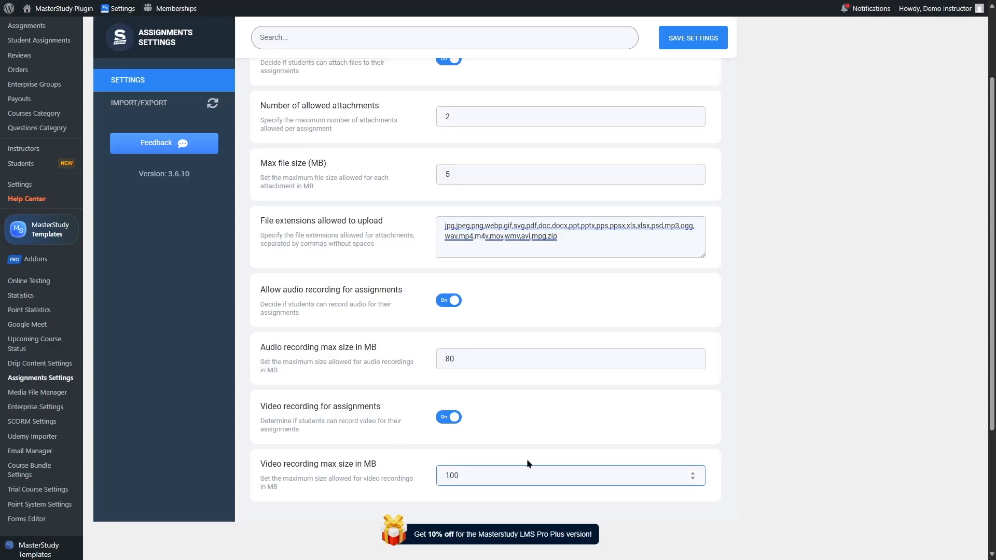
scroll(986, 420, "down", 2)
scroll(485, 291, "up", 5)
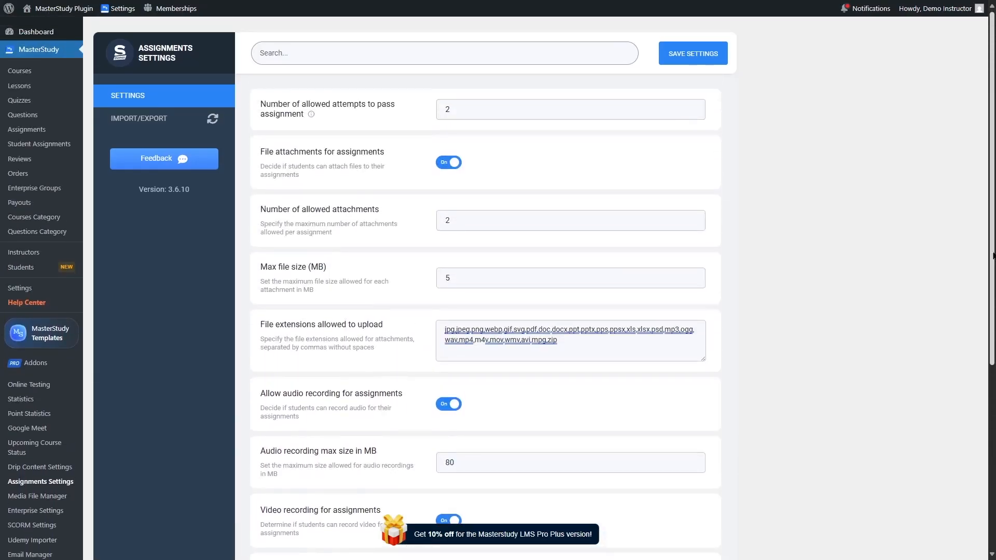
left_click(686, 53)
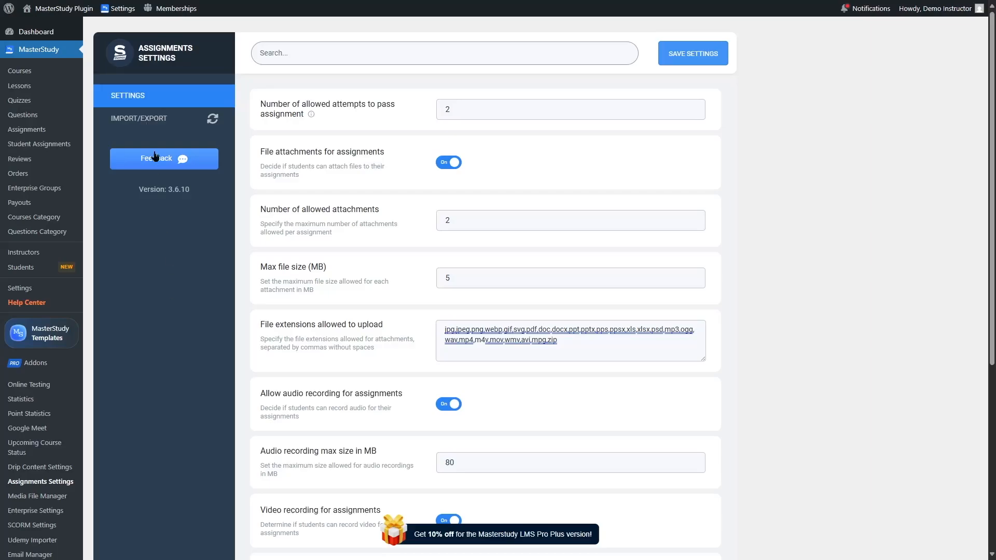
Step: Open the Graphic Design Essentials course from the courses list in the Course Builder
left_click(34, 73)
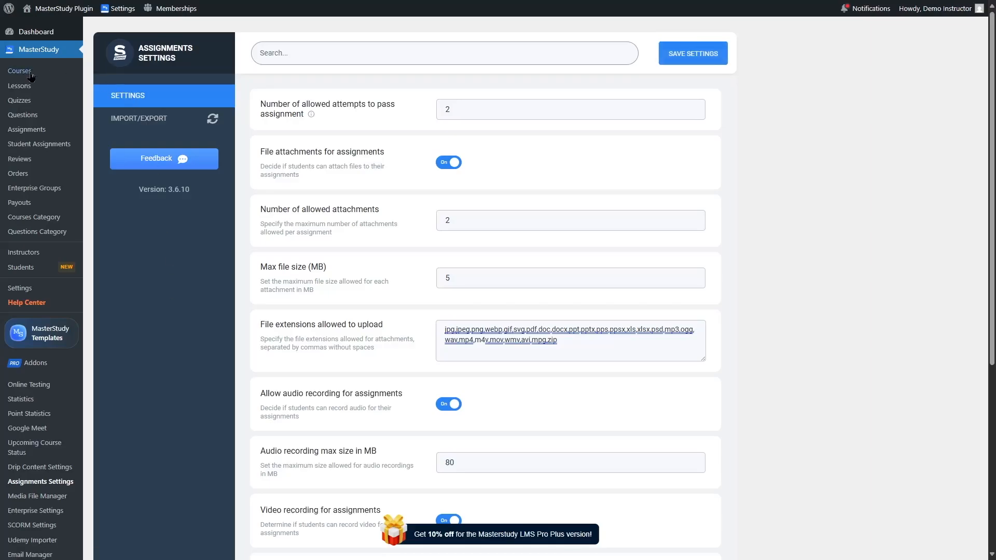
scroll(498, 290, "down", 8)
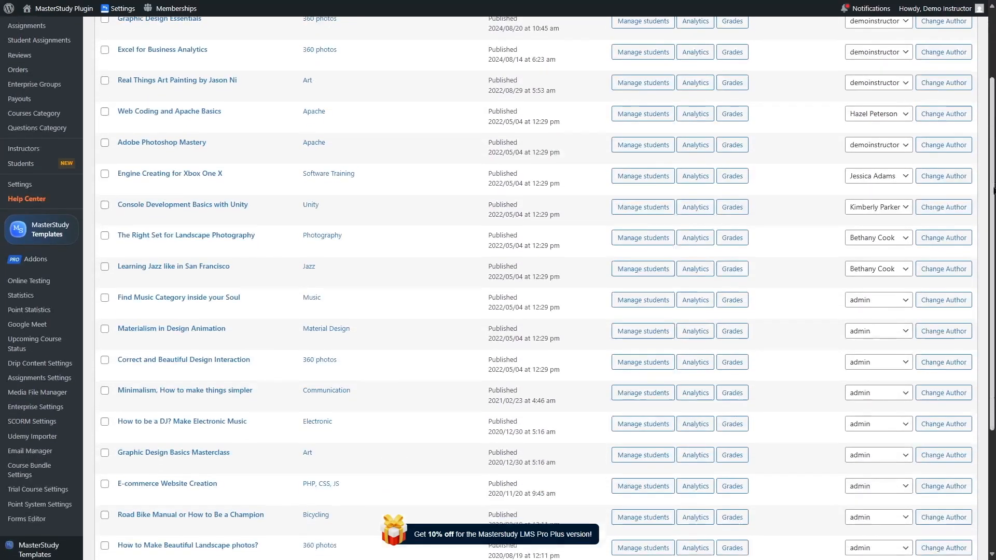
scroll(498, 291, "up", 6)
scroll(498, 291, "up", 1)
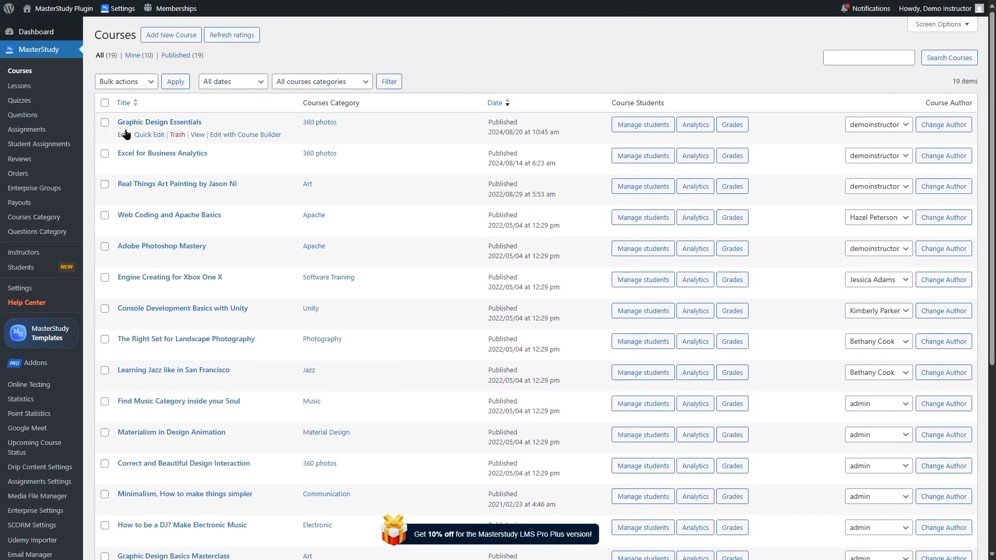
left_click(240, 138)
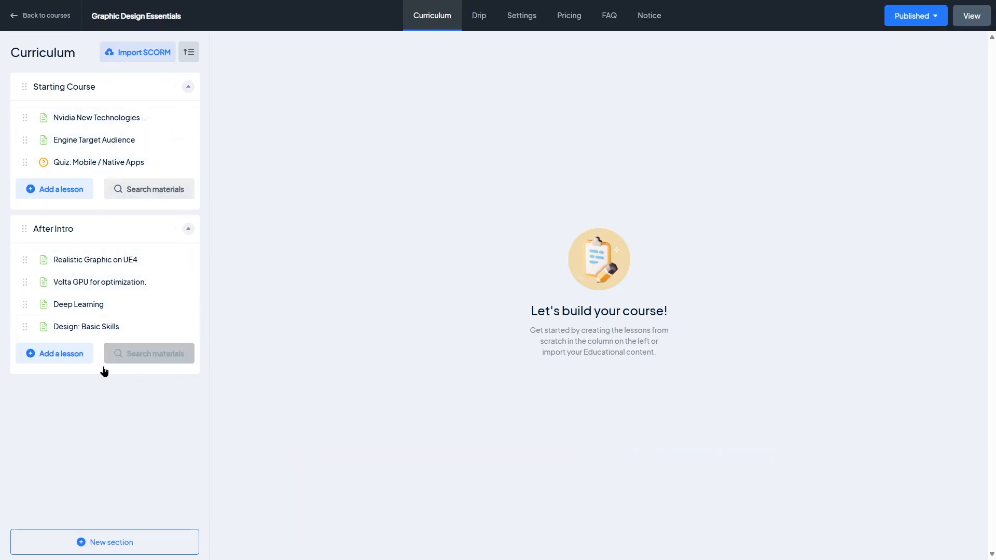
Step: Add an assignment to the After Intro section named "What are some of the Basic skills of a Designer?"
left_click(54, 358)
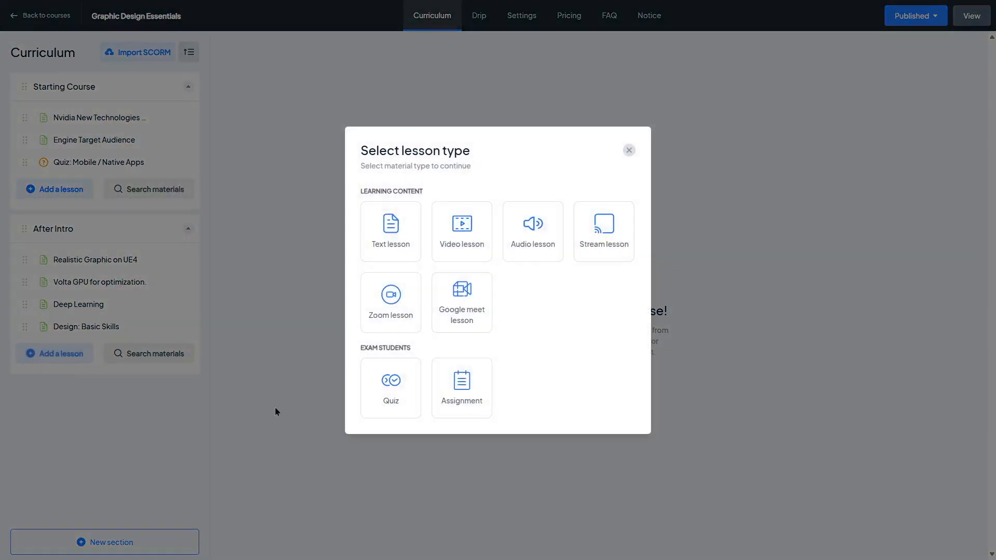
left_click(462, 390)
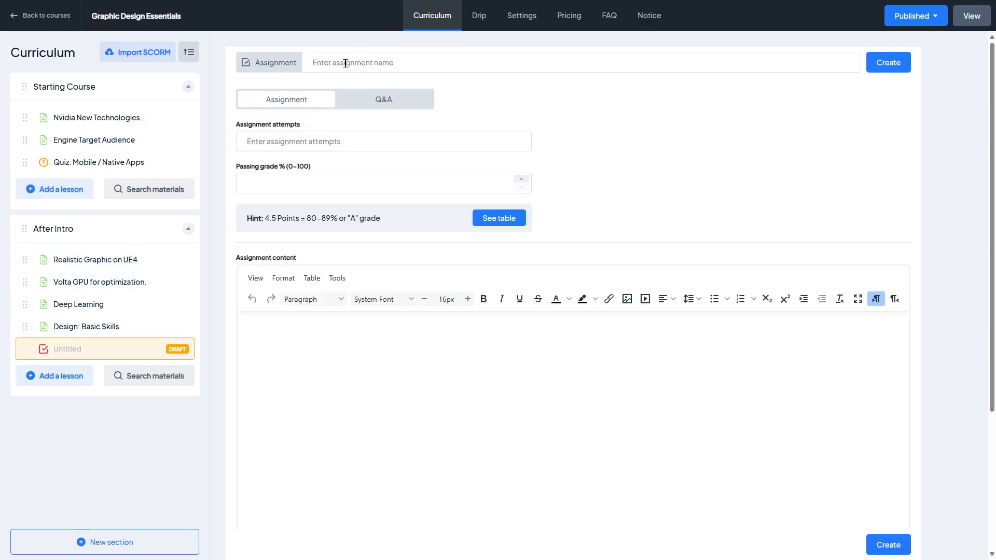
left_click(431, 64)
type("What are some of the Basic skills of a Designer?")
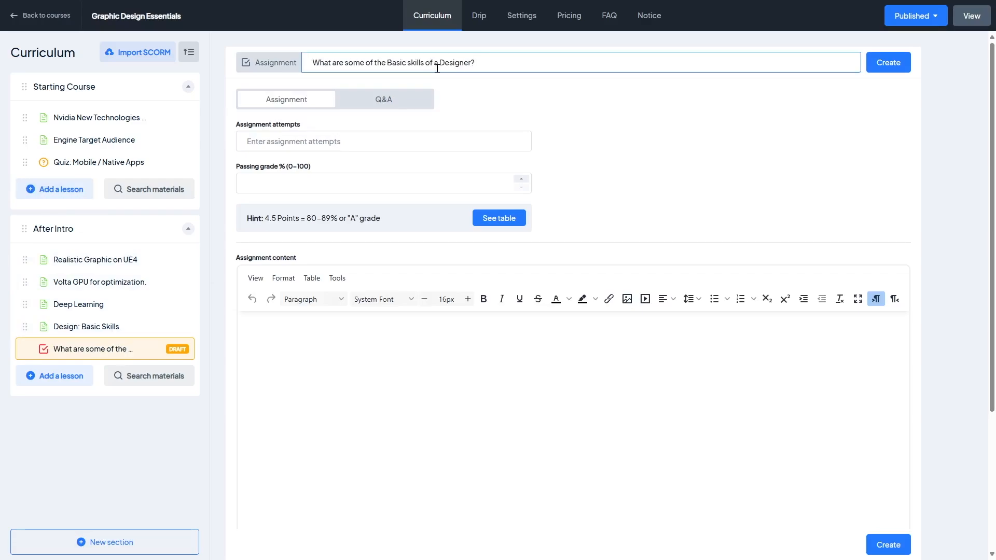
Step: Set the assignment attempts to 2 and the passing grade to 75%, and check the grades table
left_click(381, 100)
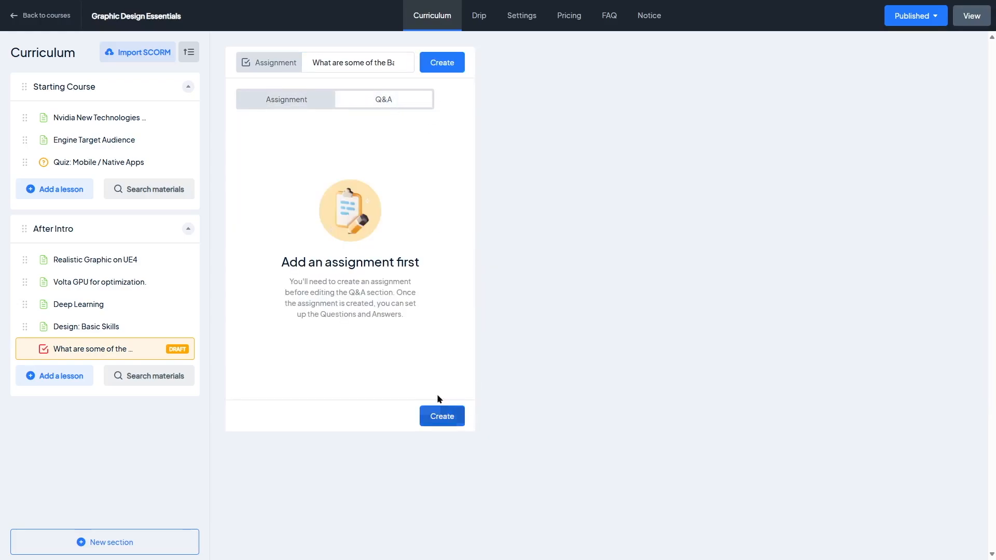
left_click(311, 101)
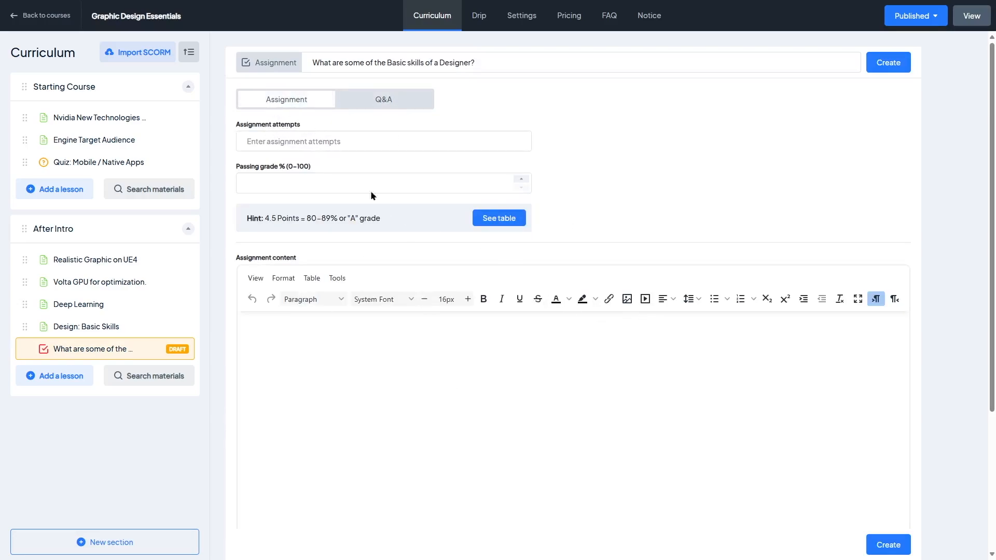
left_click(323, 137)
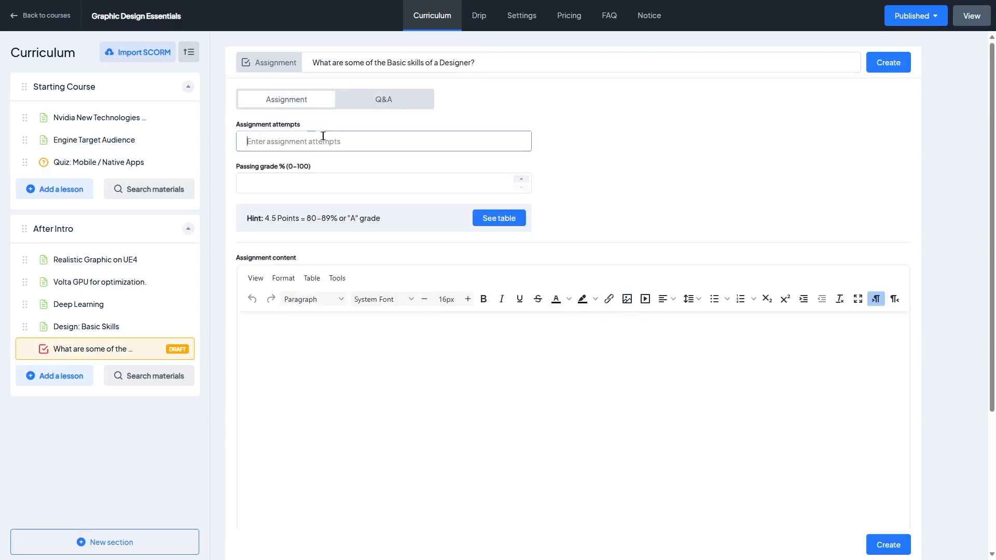
type("2")
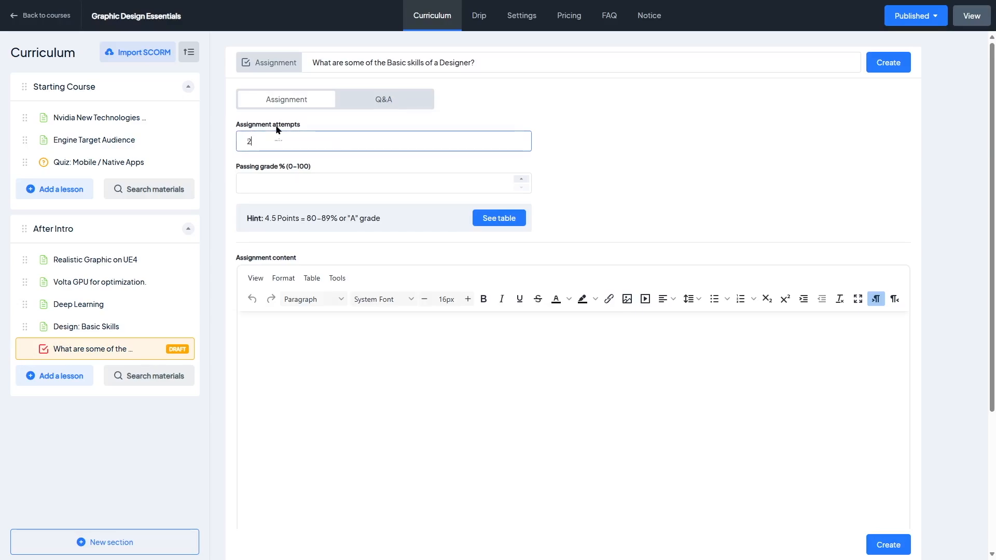
left_click(353, 180)
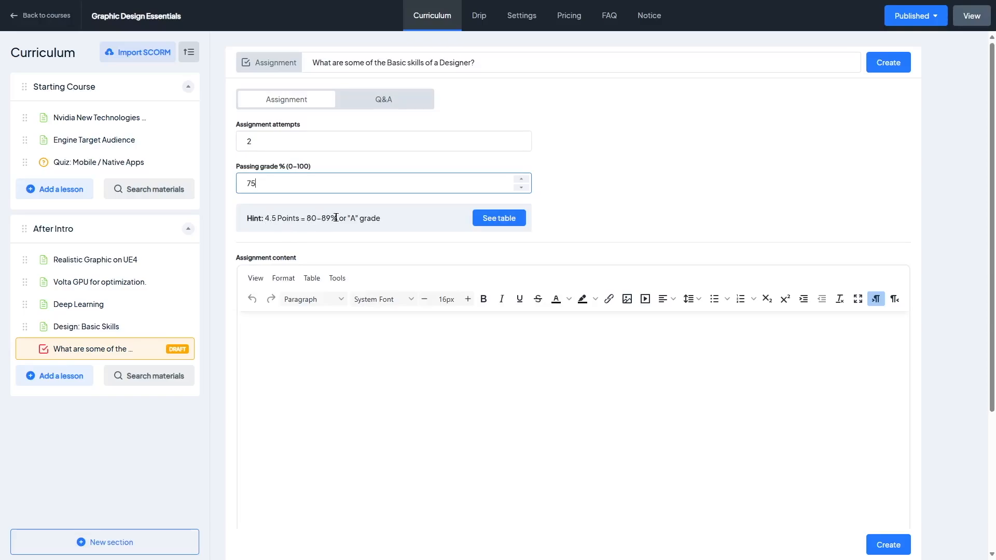
left_click(487, 219)
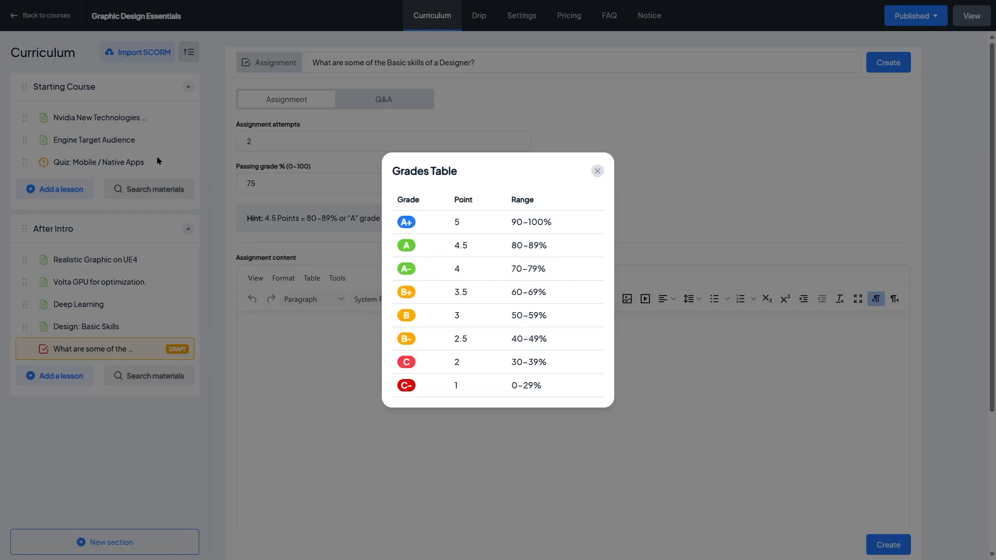
left_click(598, 172)
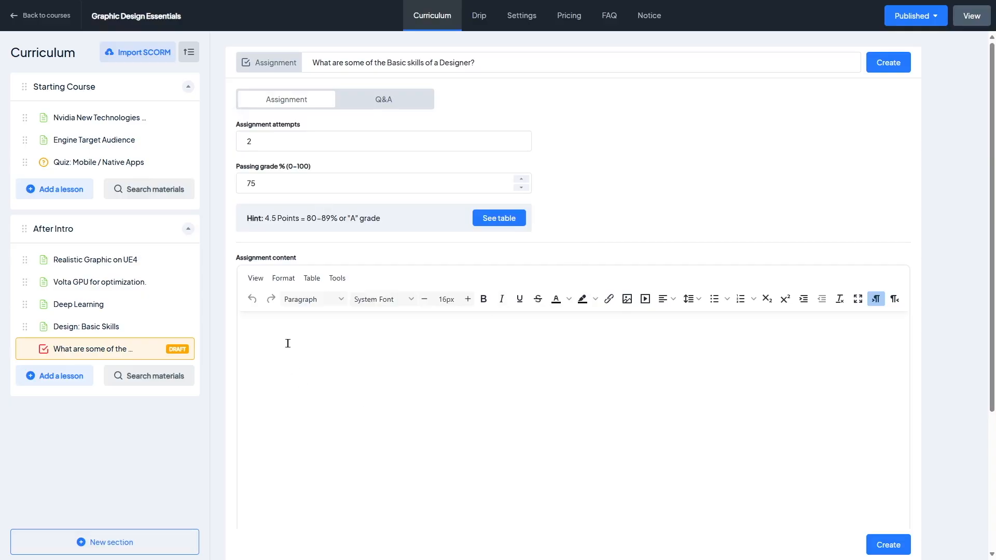
Step: Fill the assignment content with pointers under bold headings on design principles, software proficiency and other skills
scroll(572, 440, "down", 1)
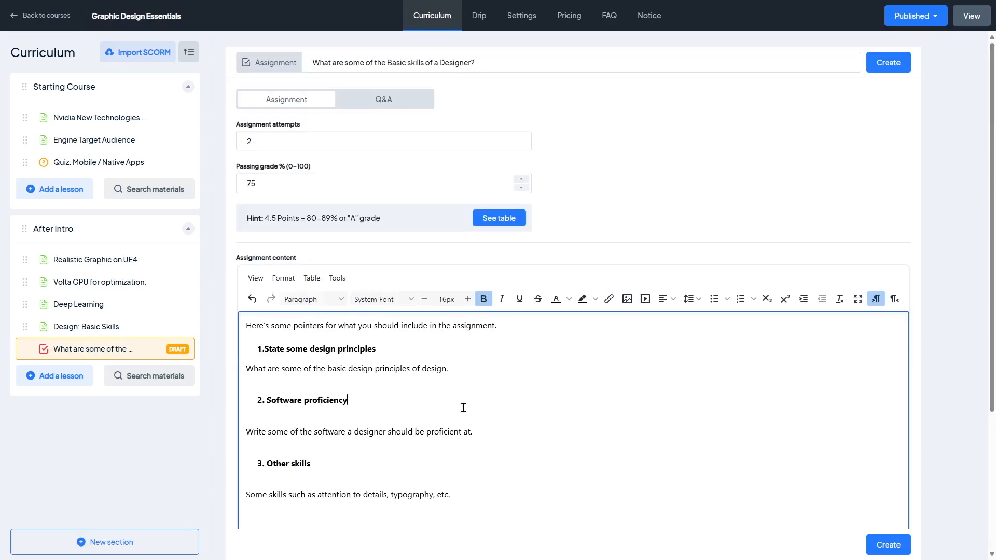
scroll(394, 437, "down", 3)
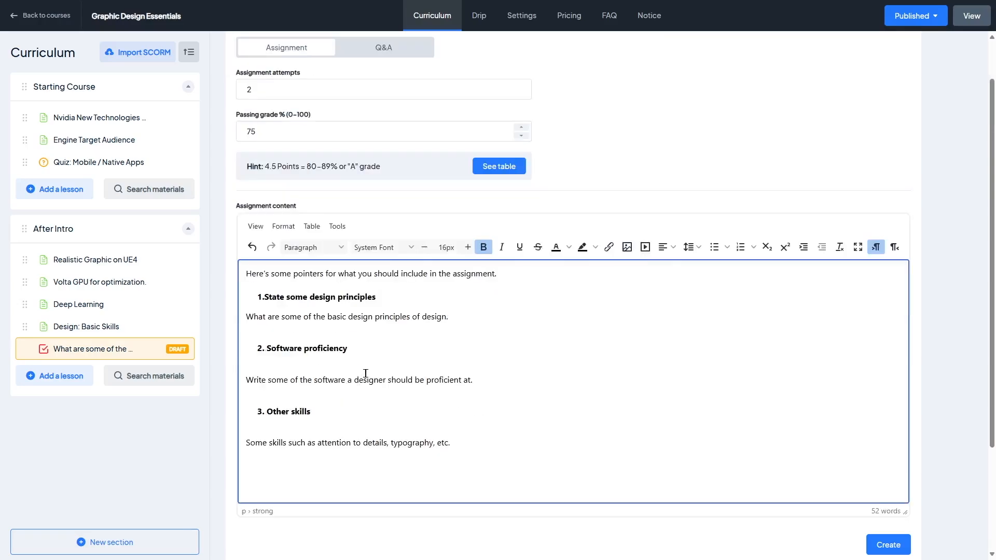
Step: Look over the assignment's settings, content and materials area, and create the assignment in the course
scroll(364, 351, "up", 3)
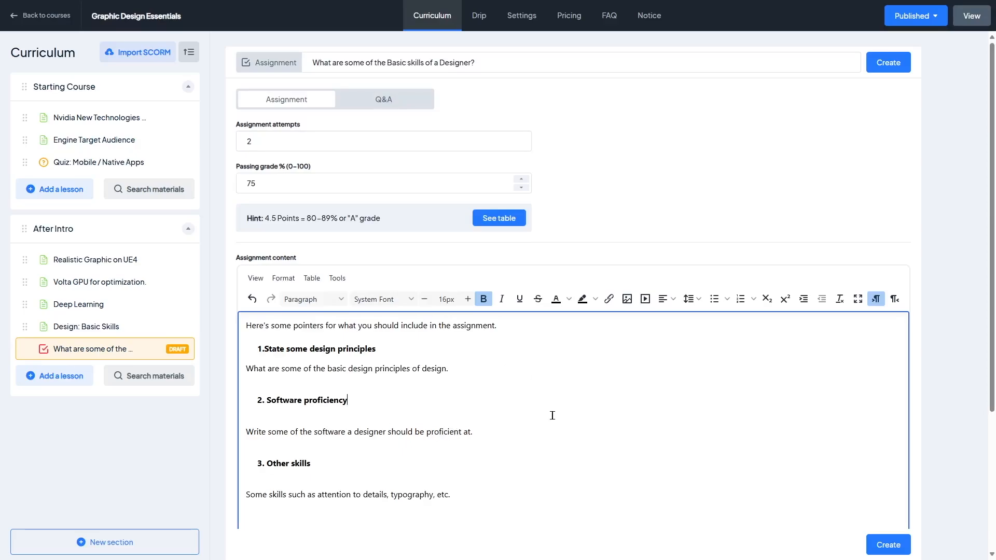
scroll(394, 394, "down", 3)
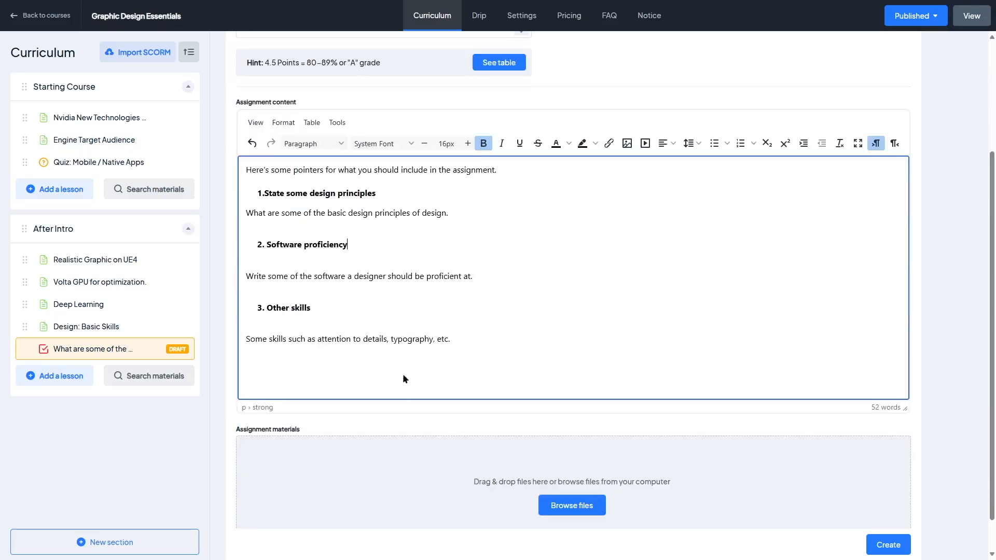
scroll(539, 384, "down", 1)
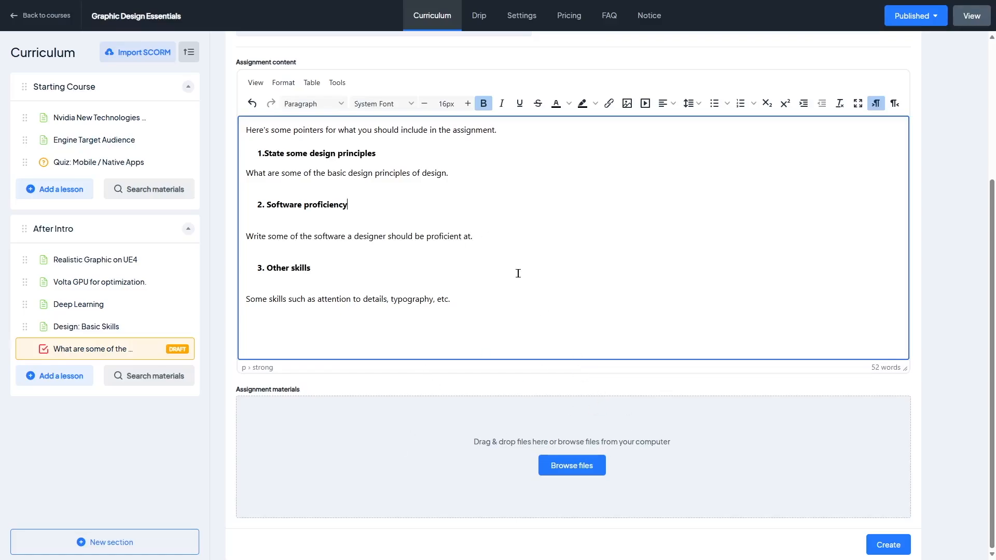
scroll(516, 269, "up", 4)
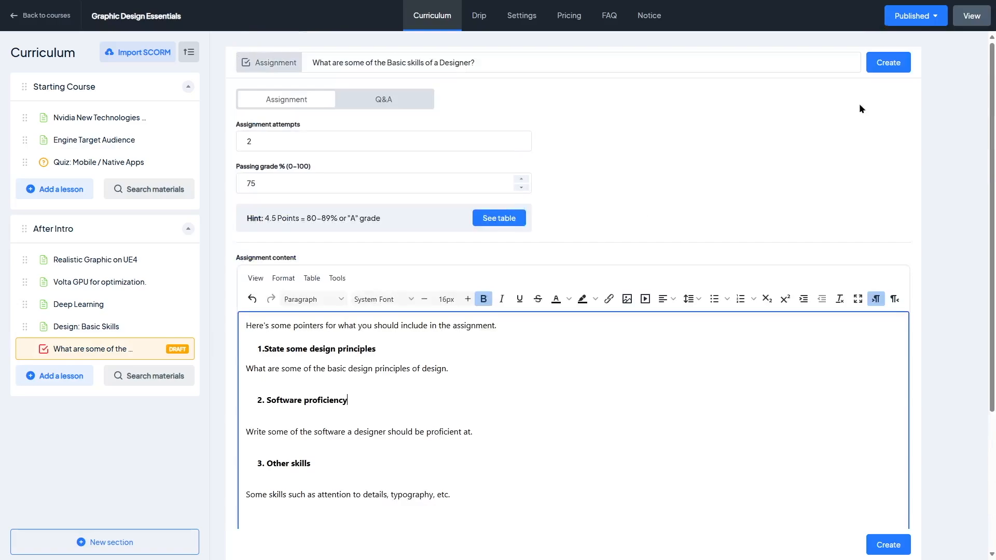
left_click(888, 62)
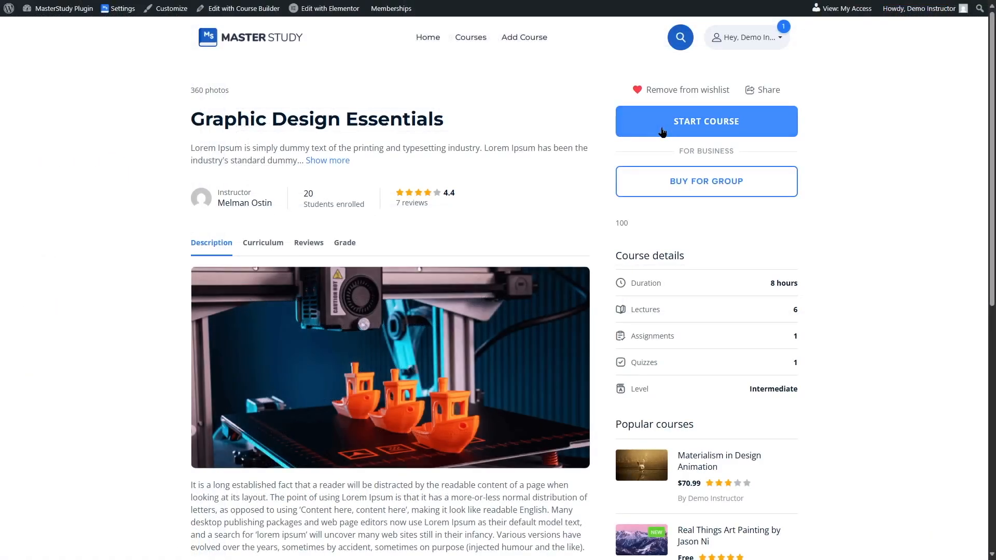
Step: Start the Graphic Design Essentials course as a student, start the designer skills assignment and check its requirements
left_click(662, 132)
left_click(62, 429)
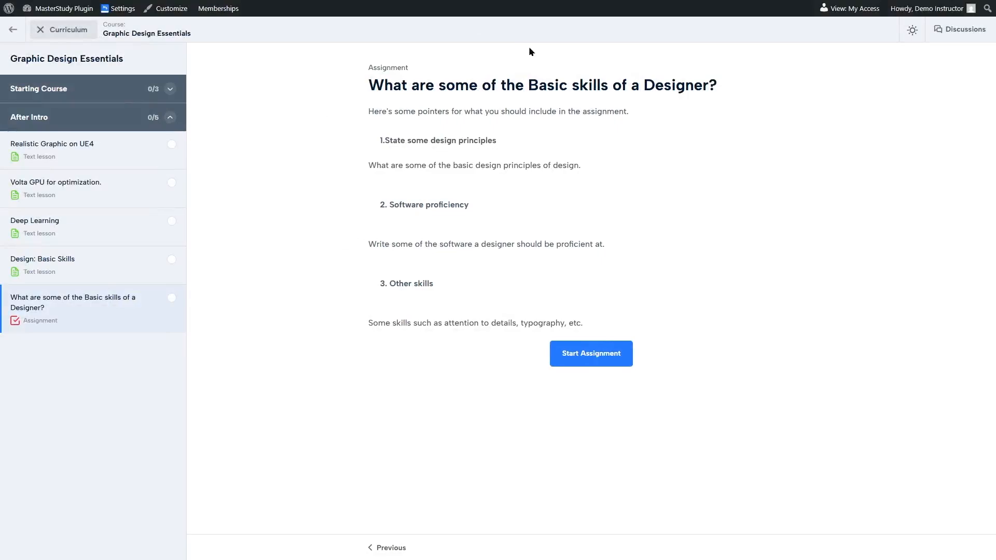
left_click(585, 356)
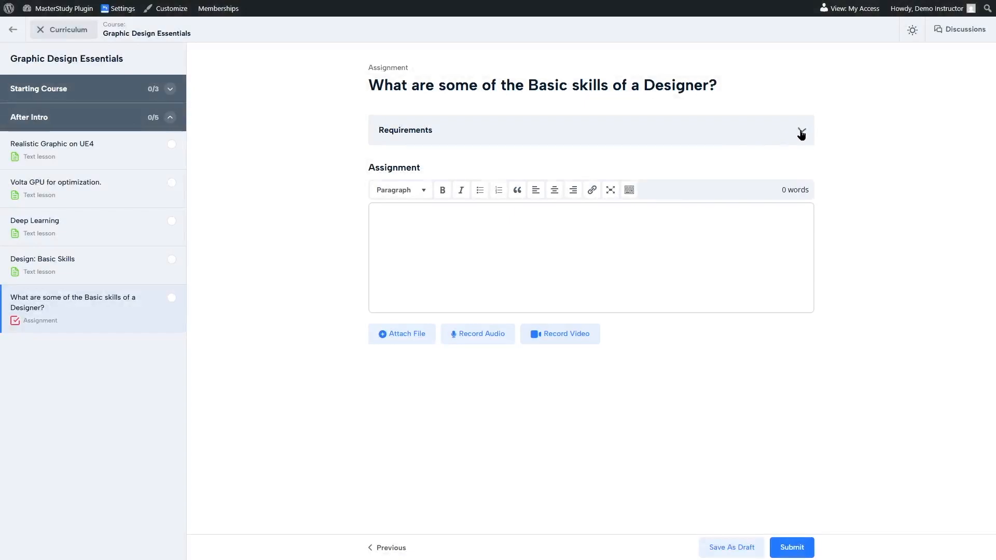
left_click(801, 132)
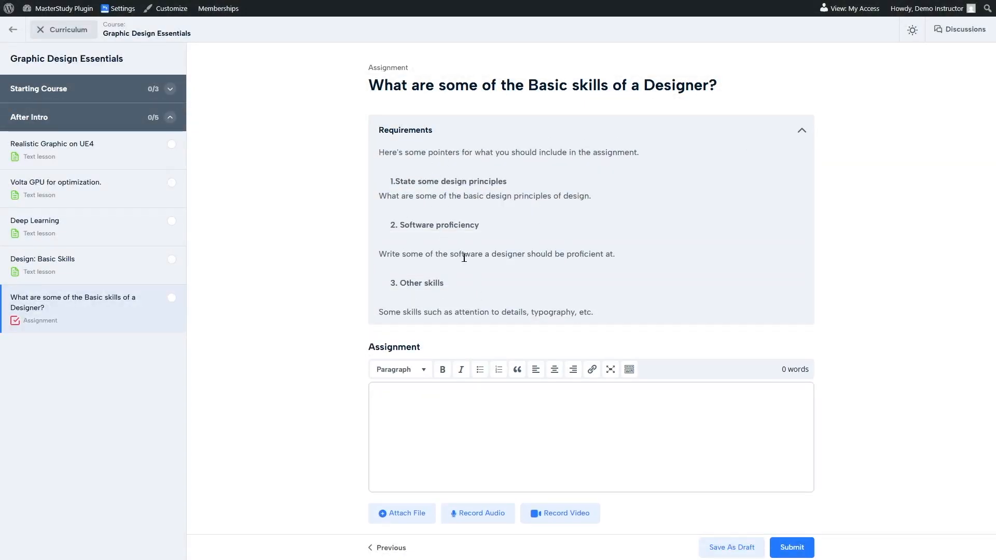
left_click(802, 134)
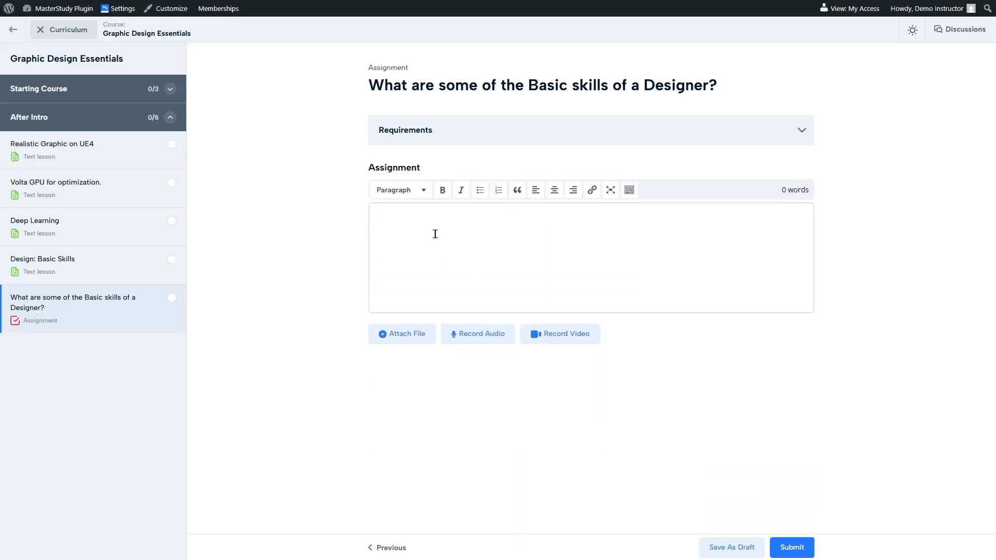
Step: Write the assignment answer "Sir, I have attached my assignment in PDF." on two lines with "PDF" in bold
type("Sir, I have attached my assignment in PDF.")
left_click_drag(517, 234, 500, 234)
left_click(442, 193)
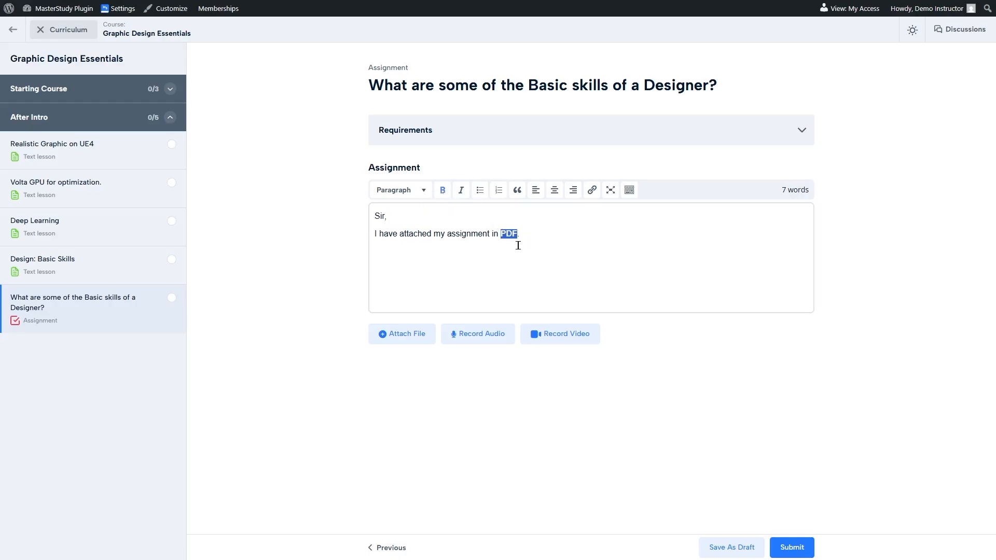
left_click(549, 240)
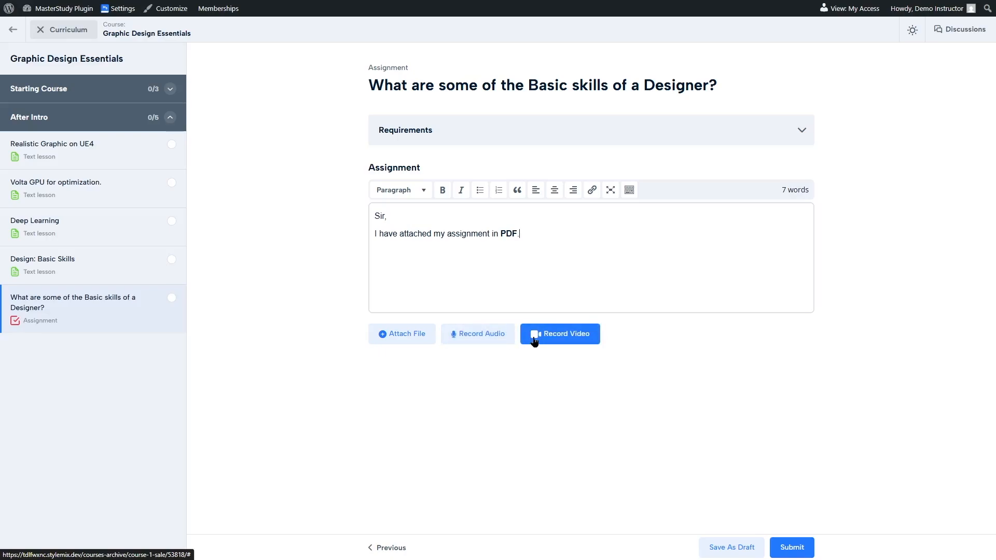
Step: Attach the "Basic skills of a Designer" PDF to the answer and submit the assignment
left_click(405, 334)
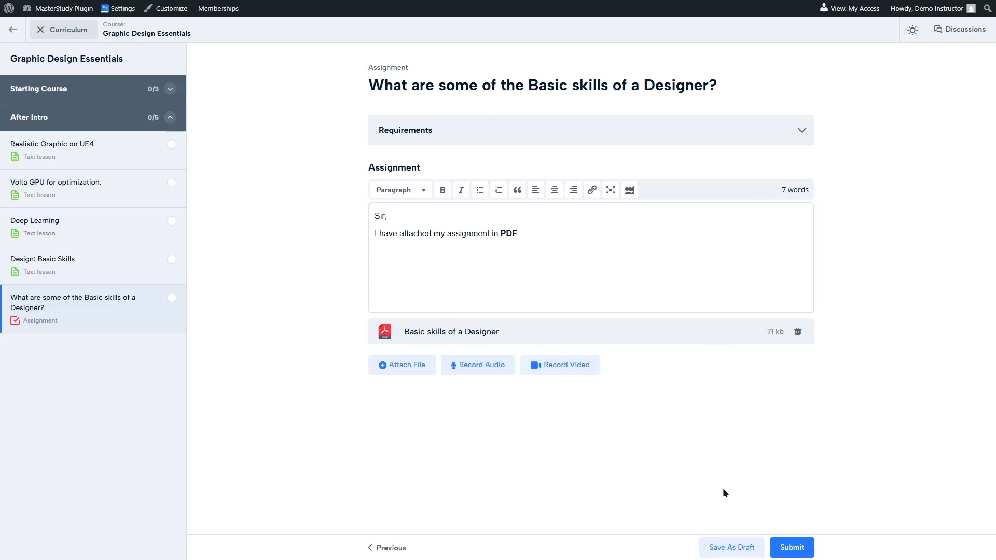
left_click(727, 548)
left_click(788, 551)
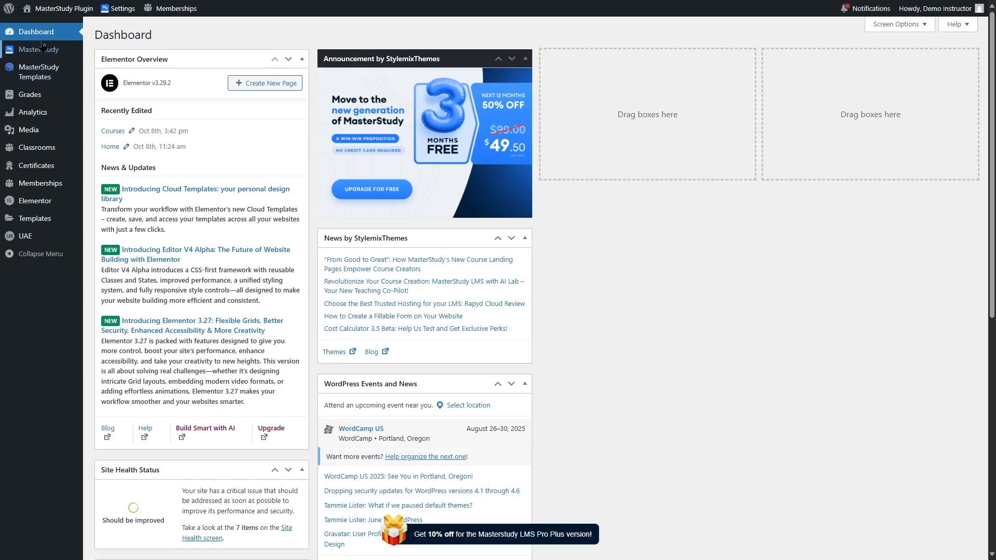
Step: Open the pending Graphic Design Essentials submission for review from the Student Assignments list in the WordPress dashboard
mouse_move(64, 54)
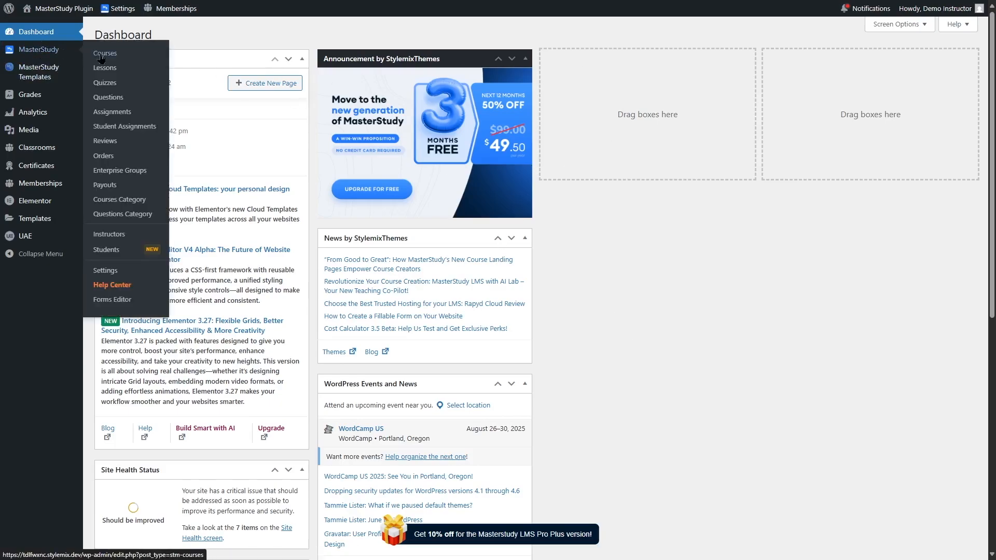
left_click(142, 134)
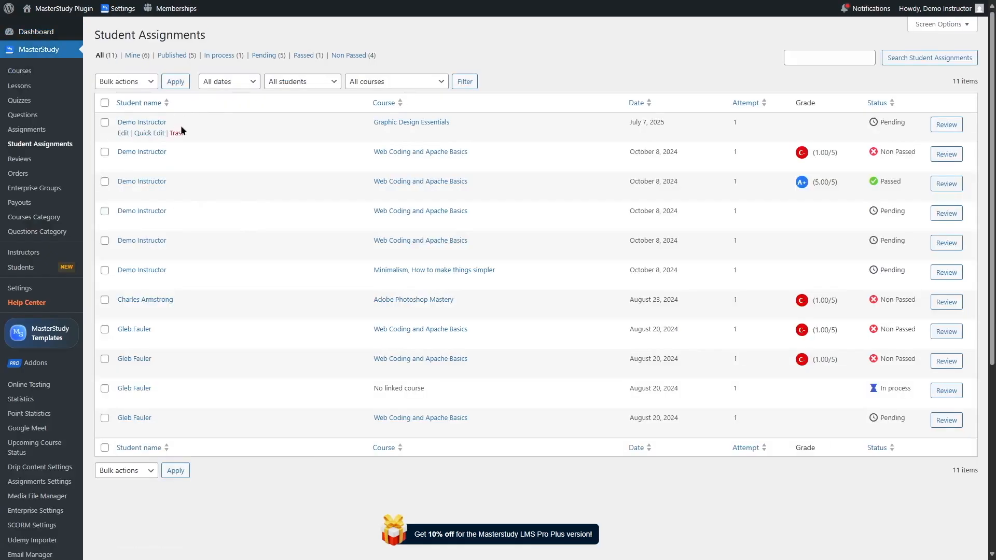
left_click(947, 124)
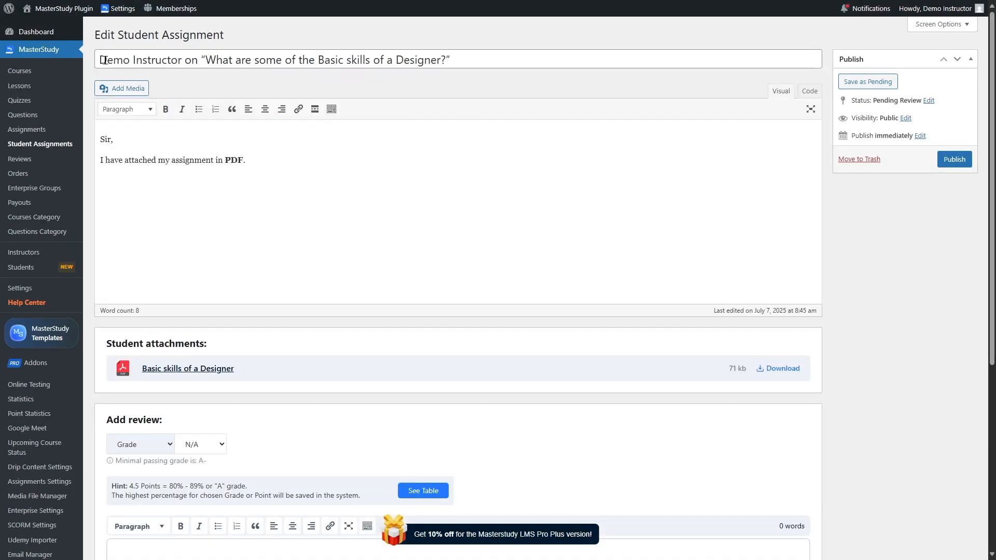
Step: Grade the submission by letter grade and set it to A
scroll(224, 175, "down", 2)
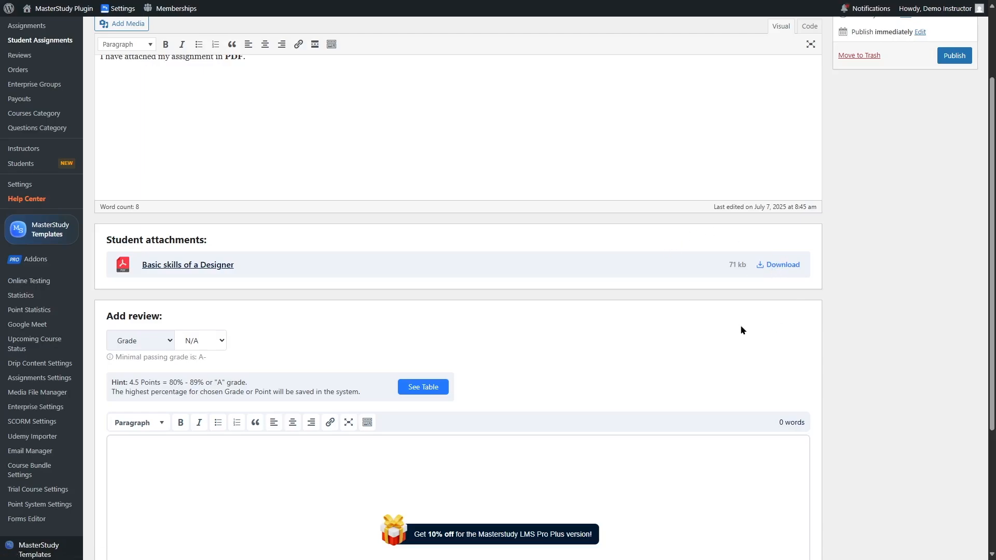
scroll(257, 169, "down", 10)
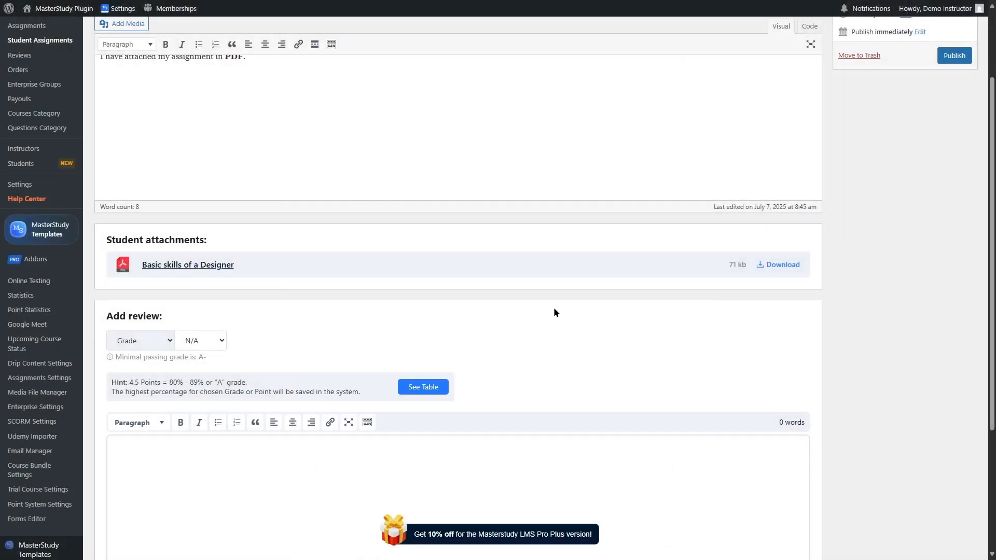
scroll(550, 305, "down", 3)
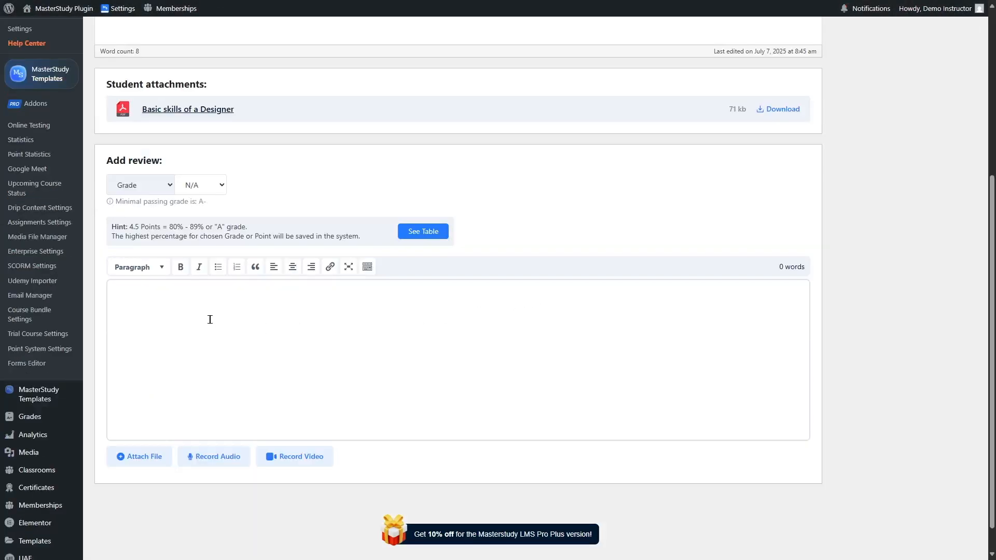
left_click(170, 193)
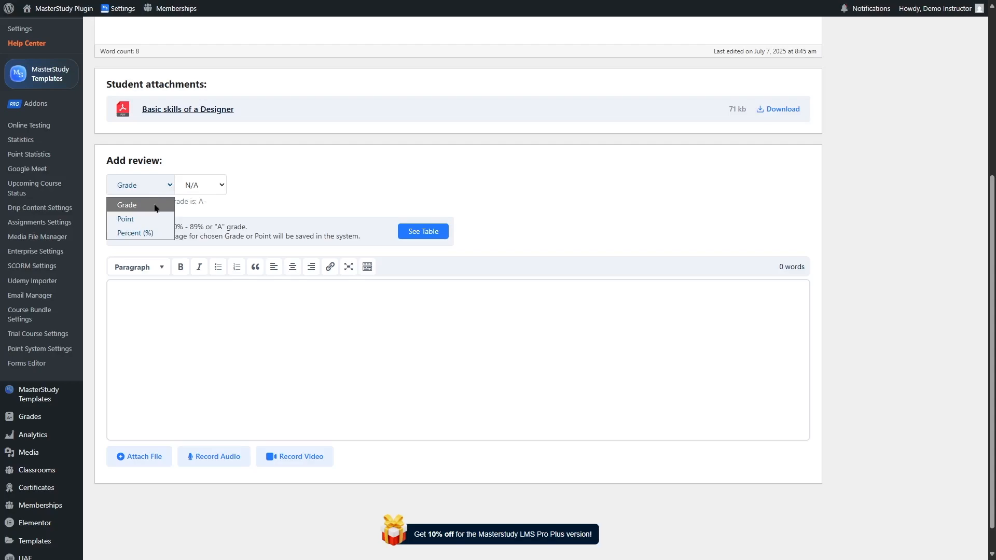
left_click(157, 205)
left_click(190, 189)
left_click(190, 233)
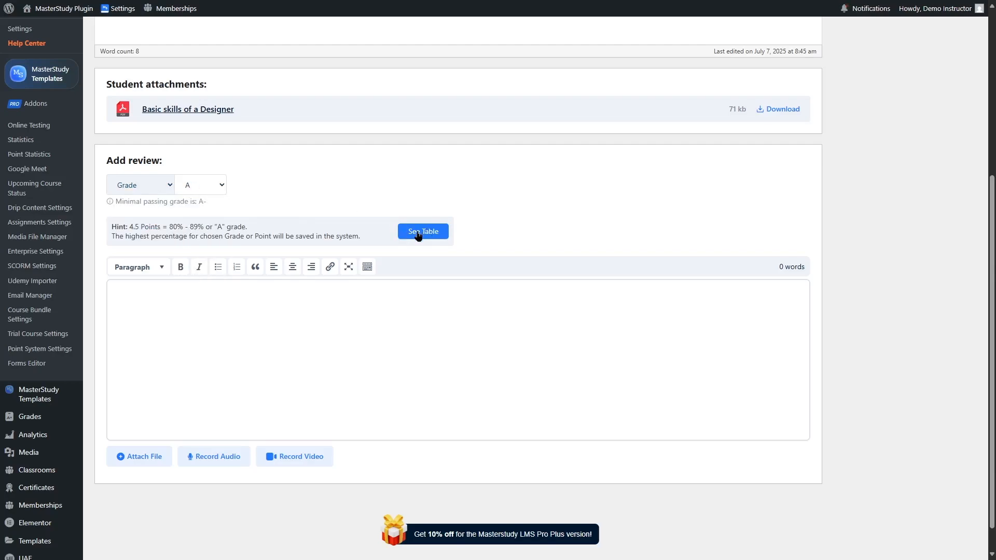
Step: Write the review comment "Well Done!" for the submission
left_click(189, 335)
scroll(268, 352, "up", 5)
scroll(349, 255, "down", 2)
scroll(303, 149, "up", 1)
scroll(270, 309, "down", 5)
left_click(214, 320)
type("Well Done!")
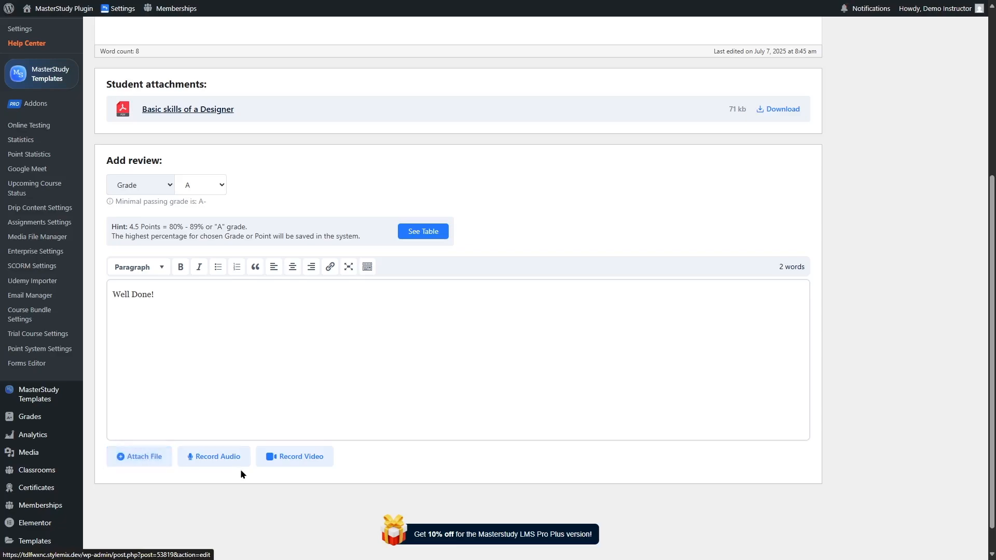
Step: Publish the graded review, check the saved submission and return to the Student Assignments list
scroll(707, 455, "up", 5)
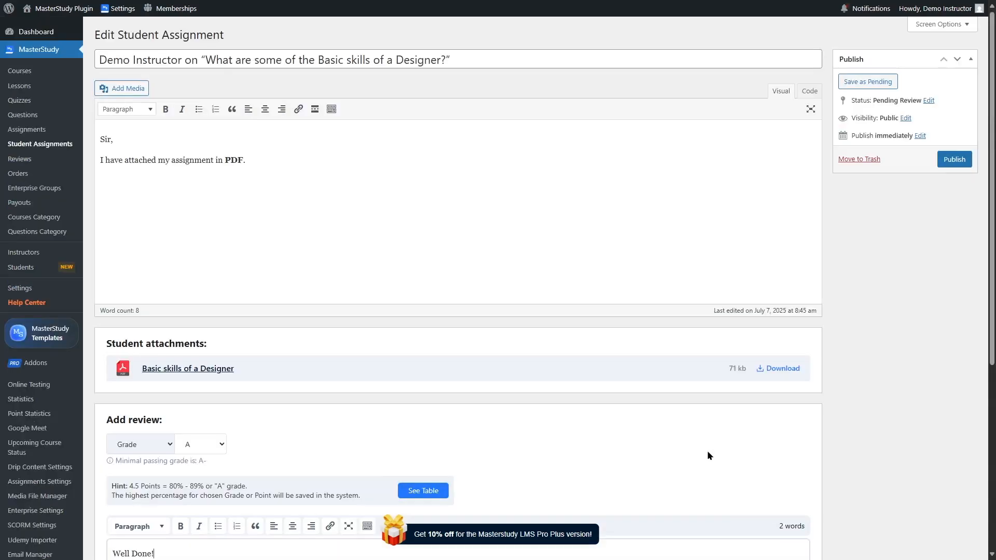
left_click(953, 159)
scroll(511, 249, "down", 5)
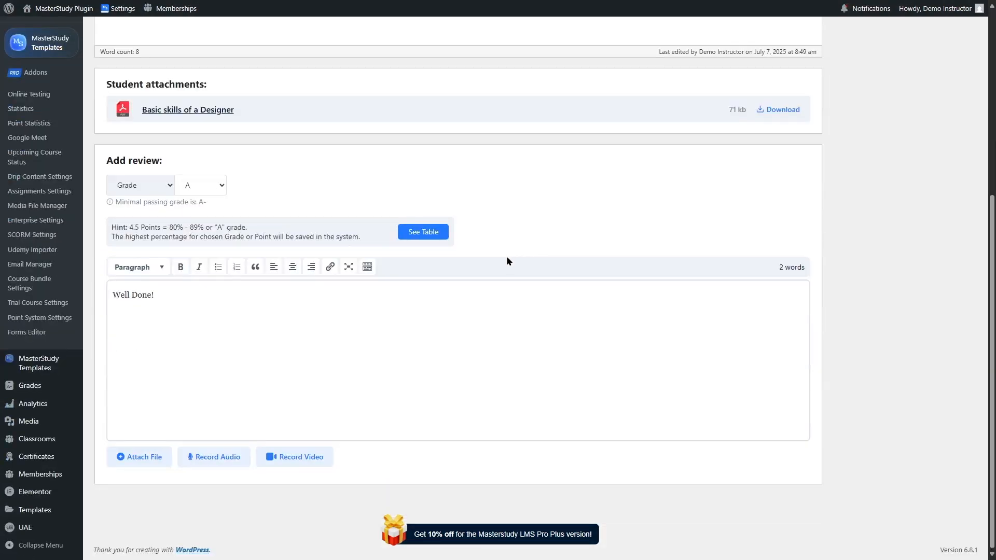
scroll(545, 312, "up", 6)
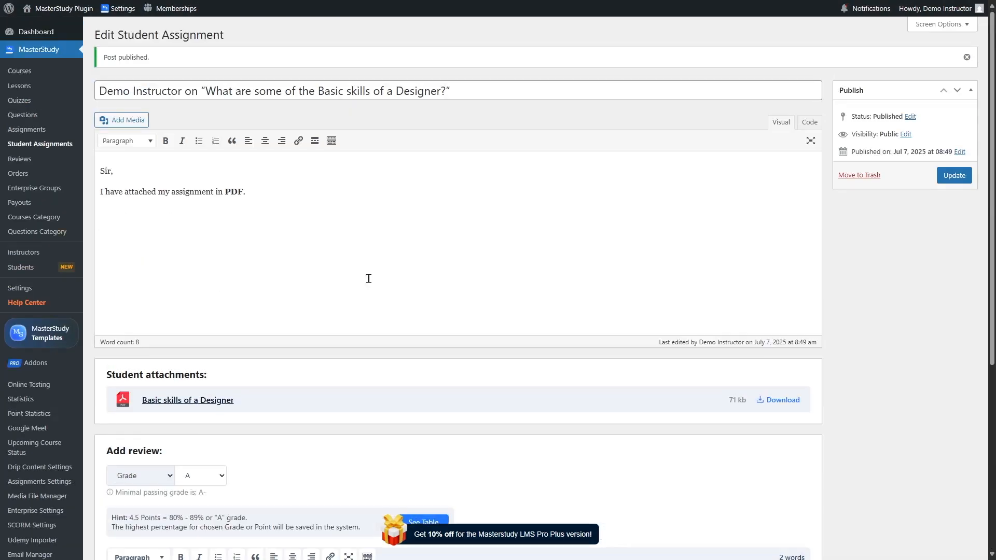
left_click(20, 146)
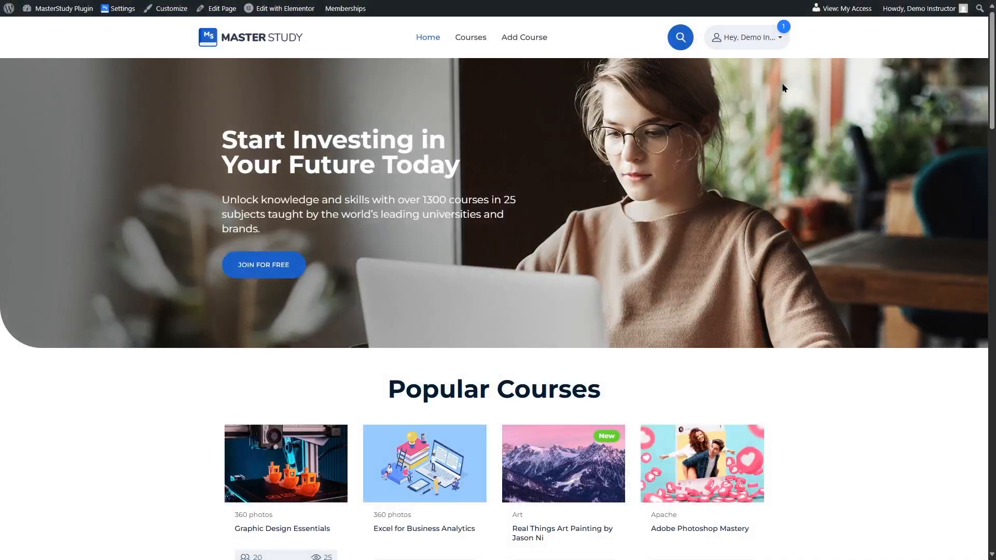
Step: View the reviewed designer skills submission through the assignments section of the instructor's front-end account
left_click(773, 38)
left_click(745, 158)
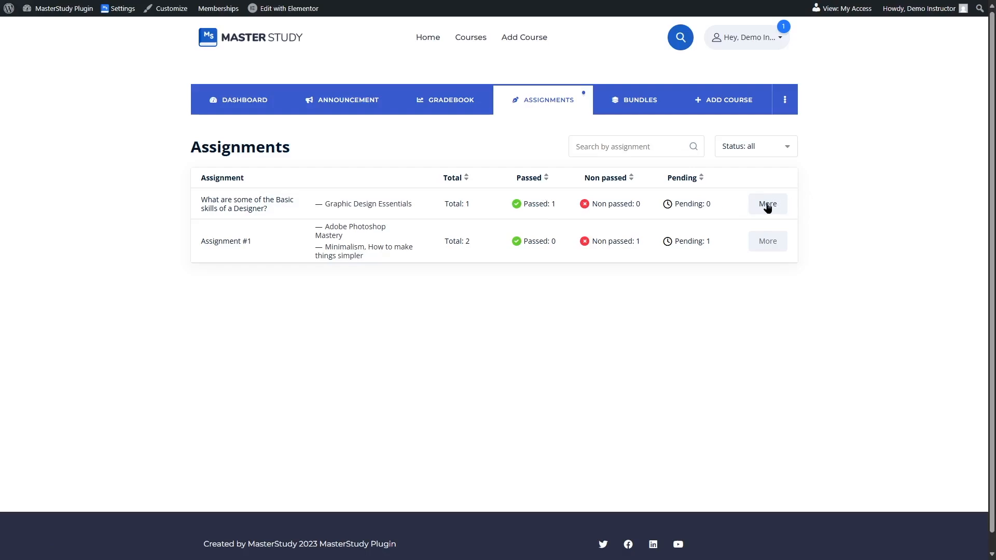
left_click(766, 207)
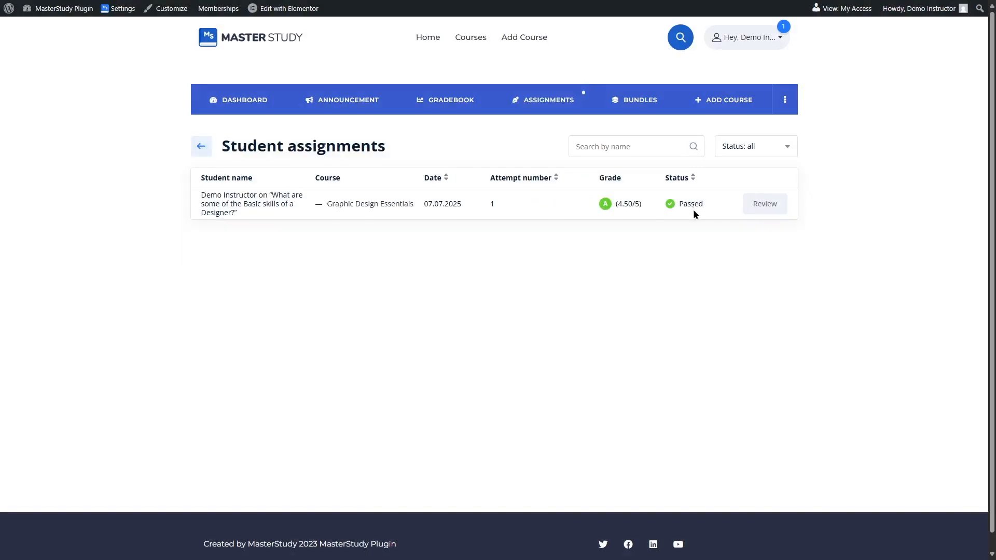
left_click(770, 207)
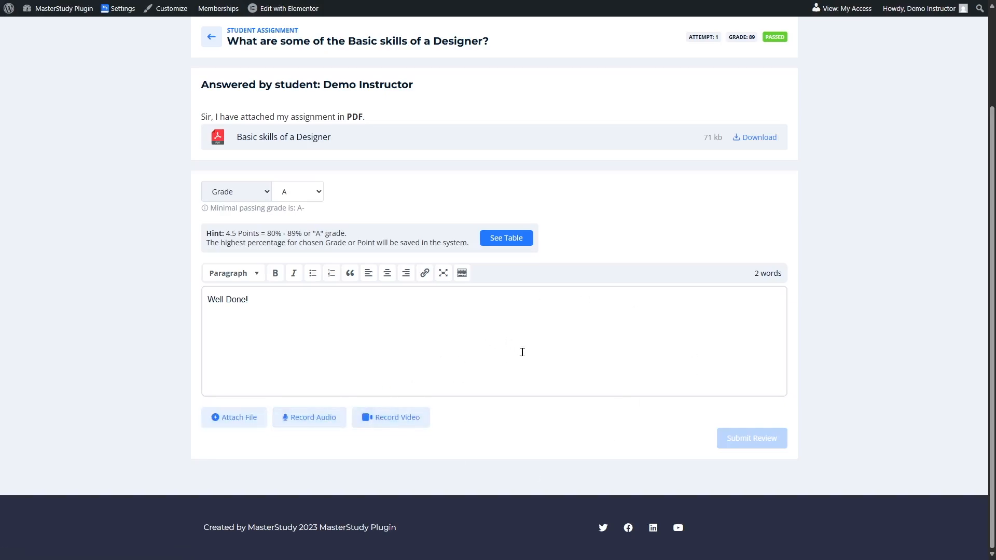
scroll(511, 345, "up", 3)
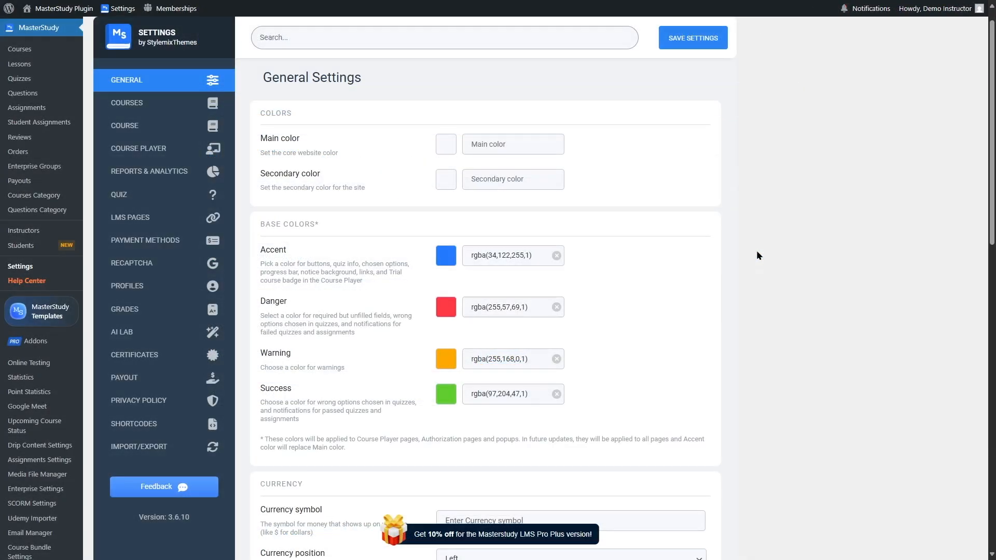
Step: Start a new assignment from the dashboard's Assignments list, named "Understanding the scientific method", with 2 attempts
scroll(756, 253, "up", 1)
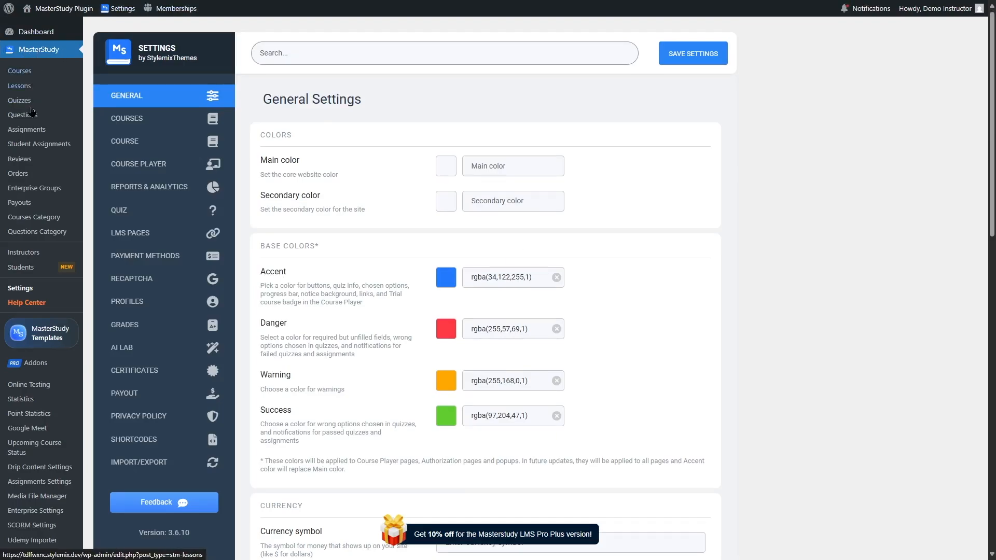
left_click(28, 133)
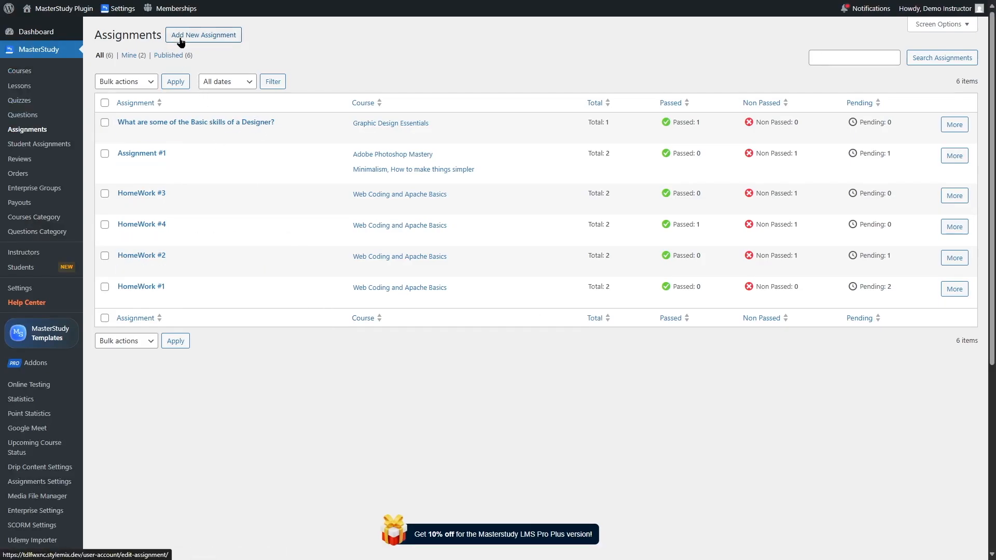
left_click(208, 37)
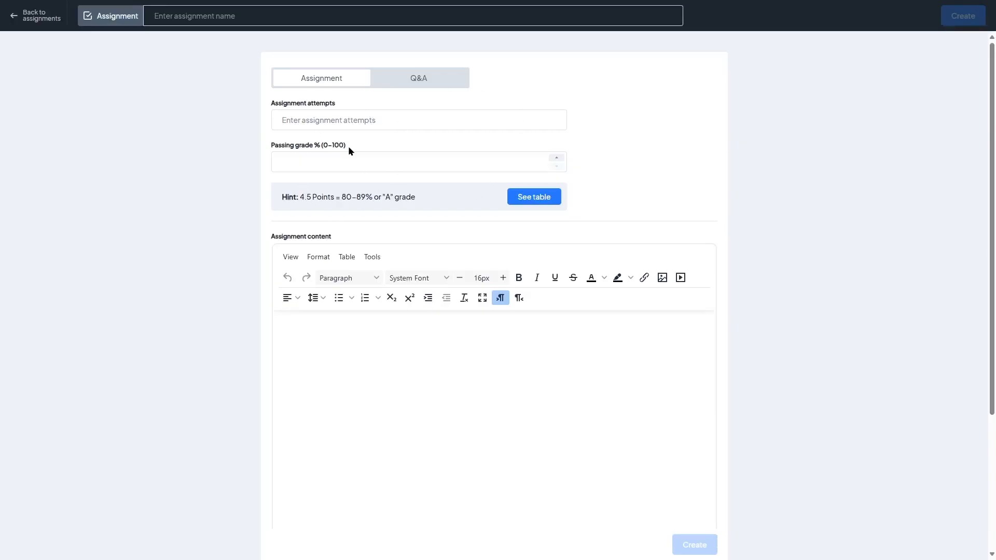
left_click(355, 122)
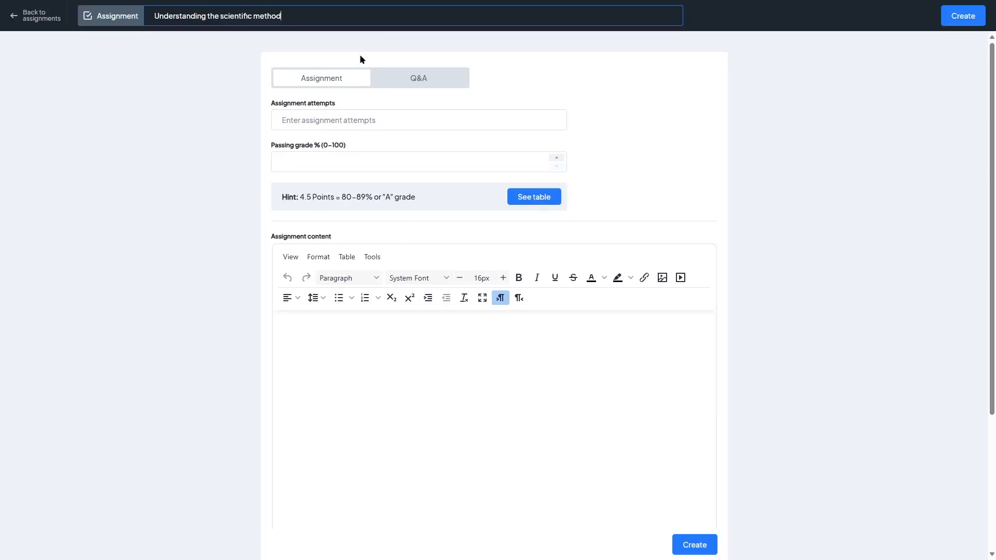
left_click(372, 115)
type("2")
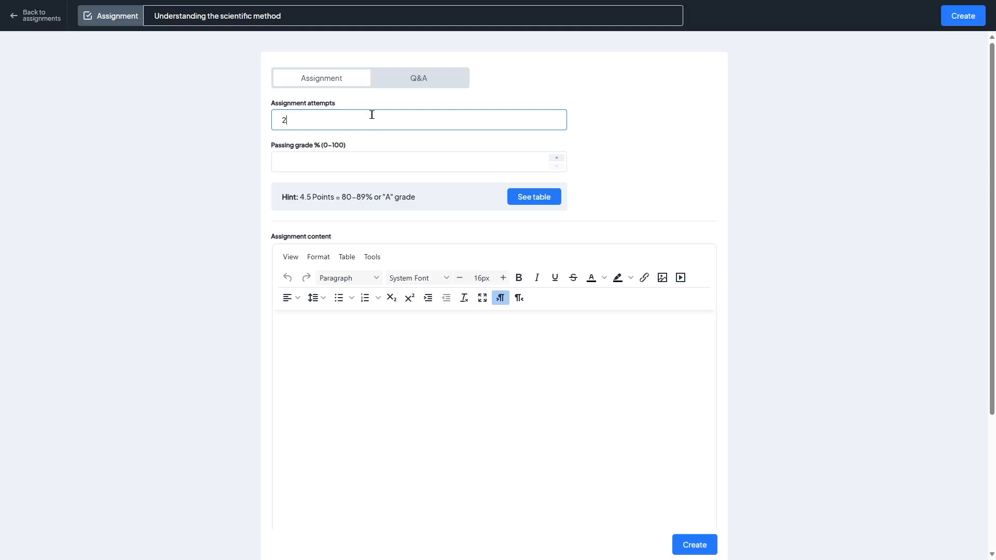
Step: Create the assignment with a passing grade of 50% and the content "Some Content."
left_click(350, 168)
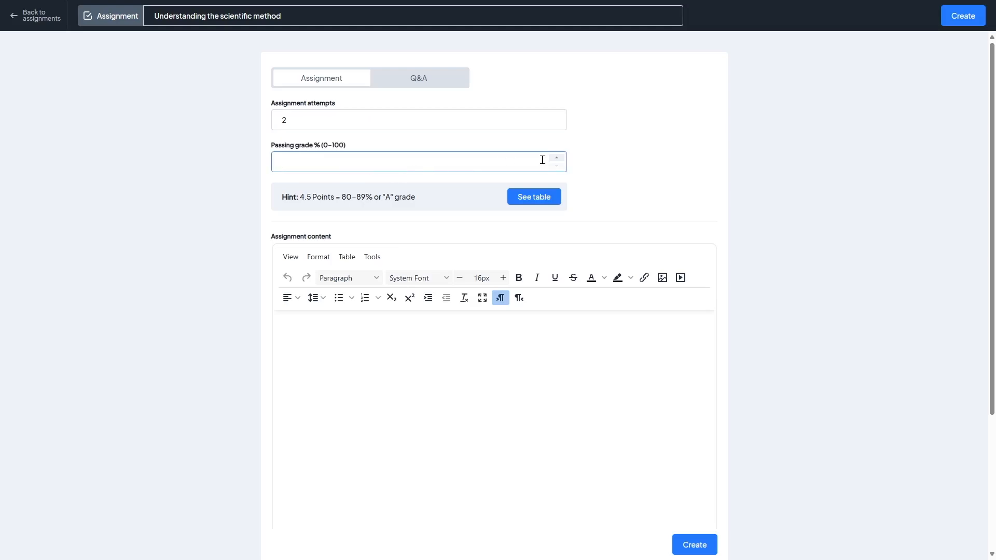
type("50")
left_click(503, 314)
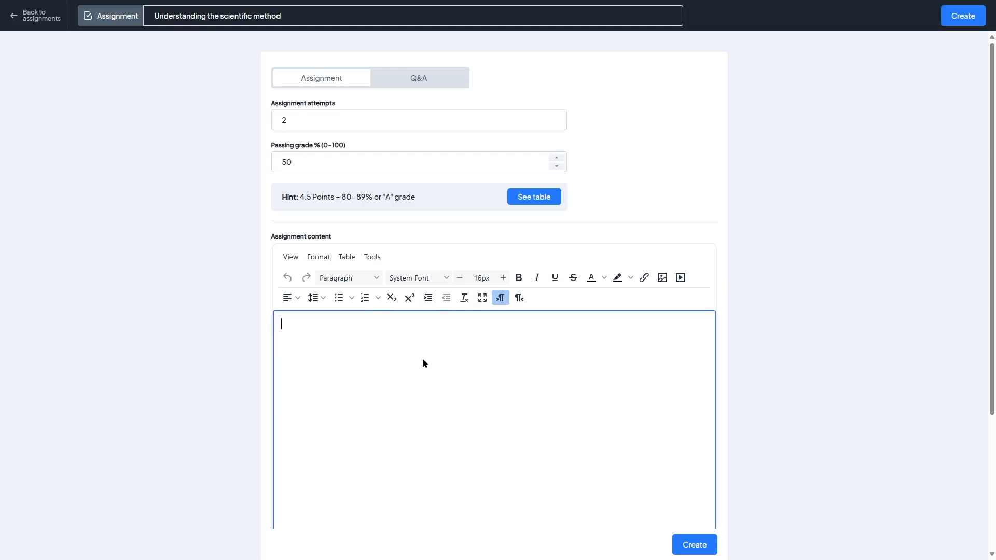
scroll(424, 360, "down", 3)
type("Some Content.")
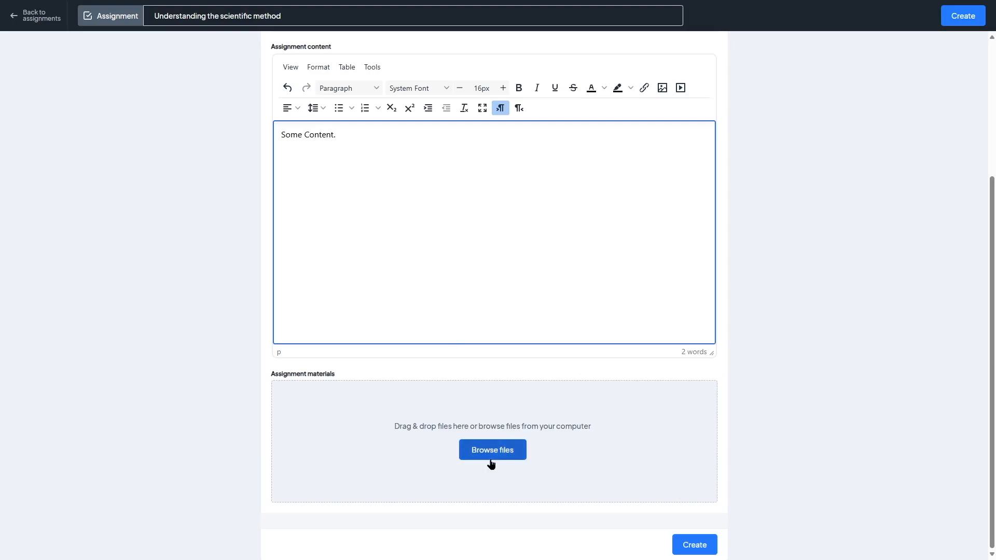
left_click(694, 546)
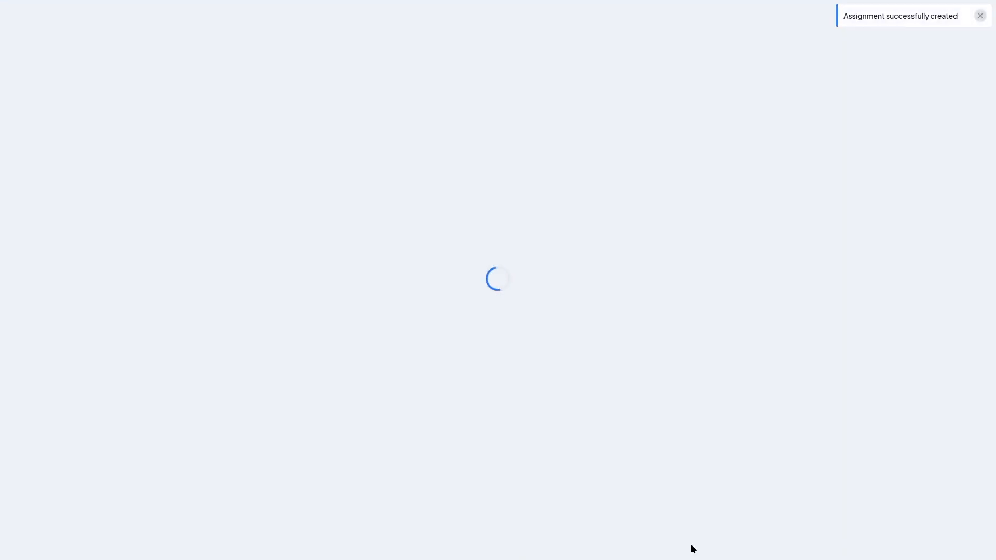
scroll(617, 249, "down", 3)
scroll(617, 249, "up", 3)
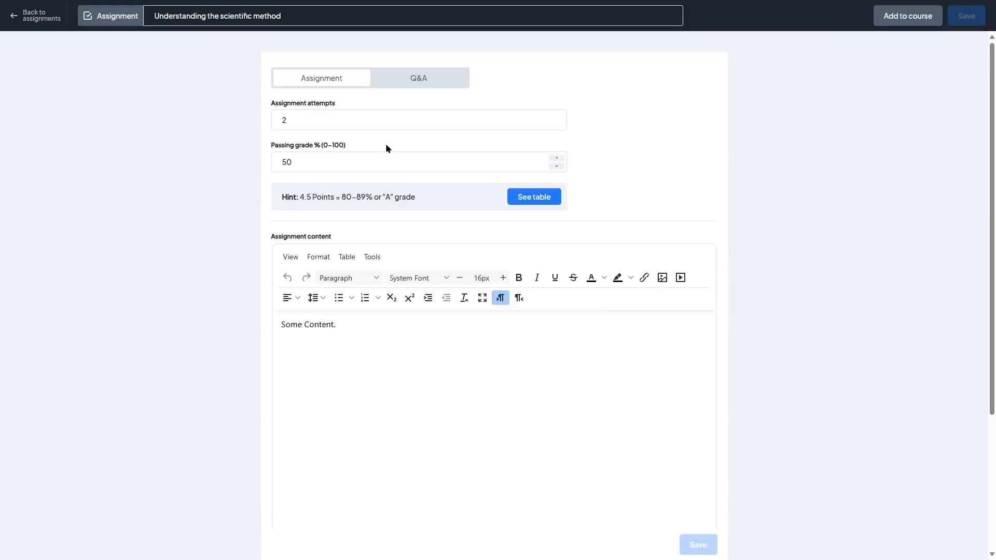
Step: Add the new assignment to the After Intro section of the Real Things Art Painting course
left_click(905, 18)
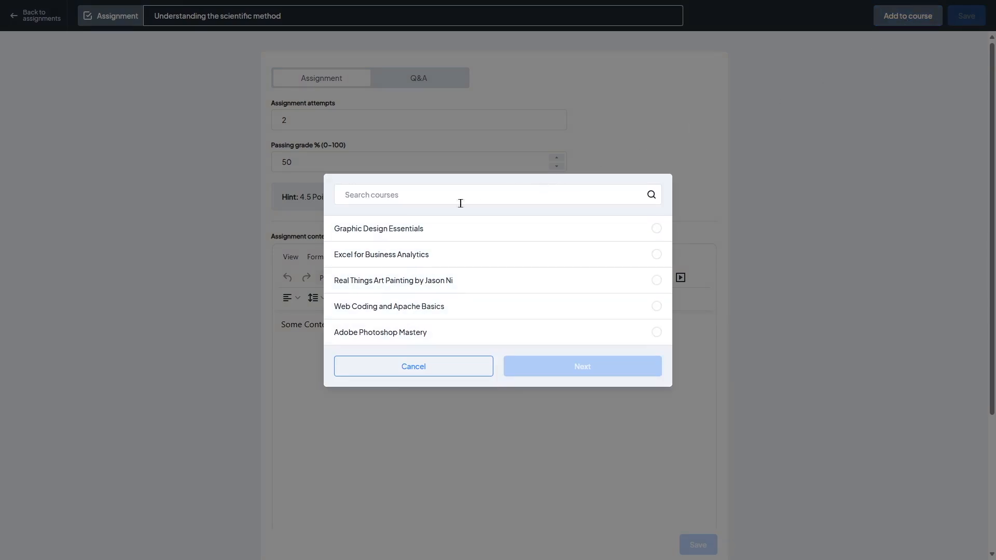
left_click(348, 282)
left_click(575, 364)
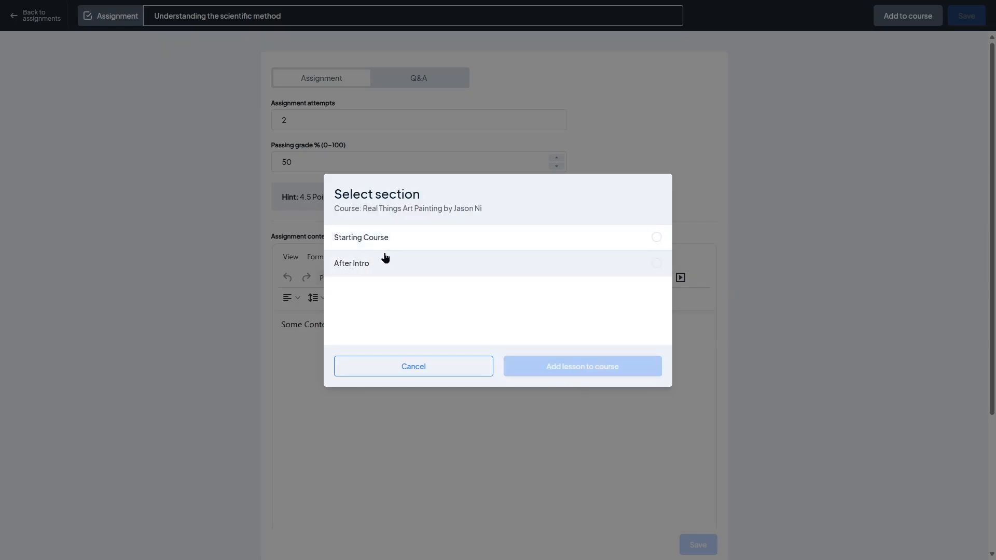
left_click(368, 268)
left_click(596, 372)
left_click(980, 16)
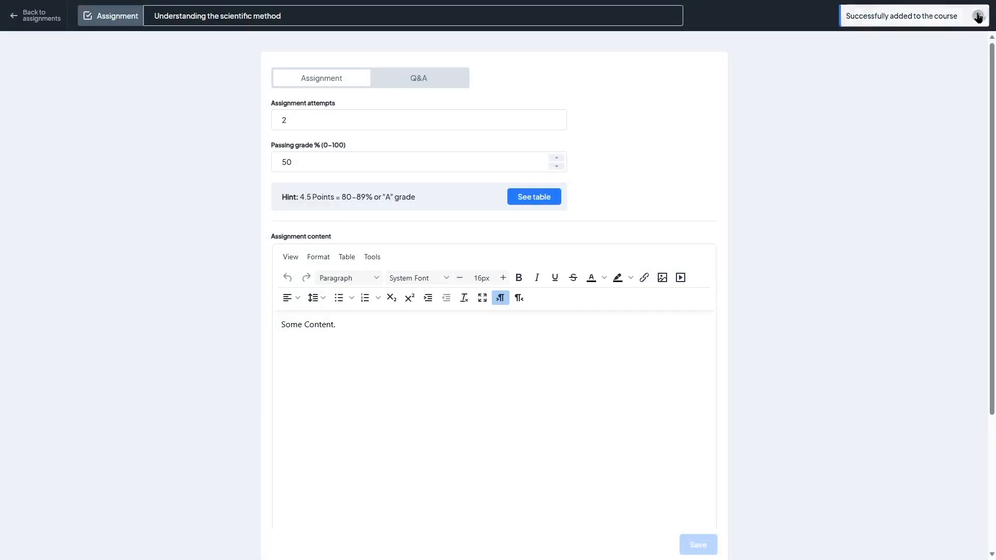
Step: Return to the assignments list and view the scientific method assignment within the Real Things Art Painting course curriculum
left_click(39, 21)
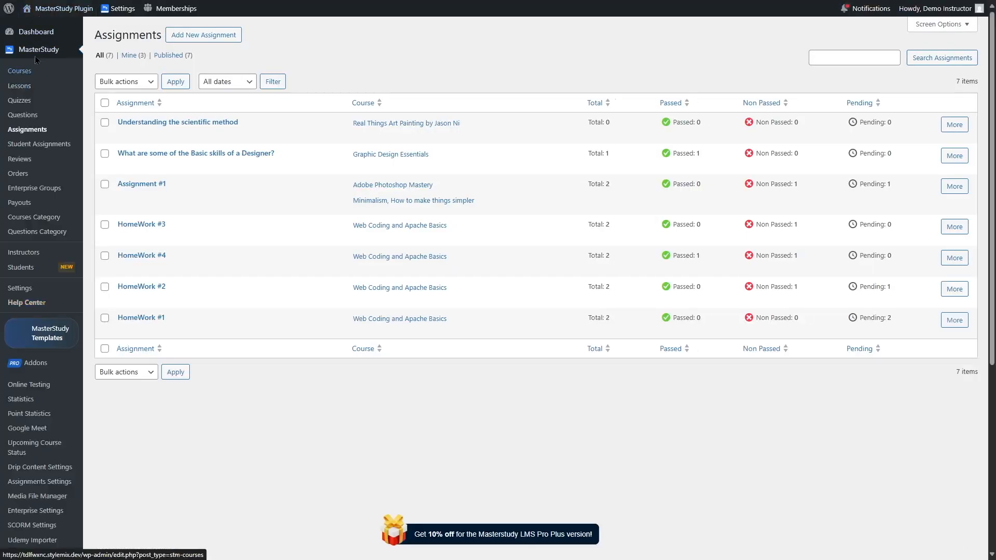
left_click(35, 55)
left_click(234, 197)
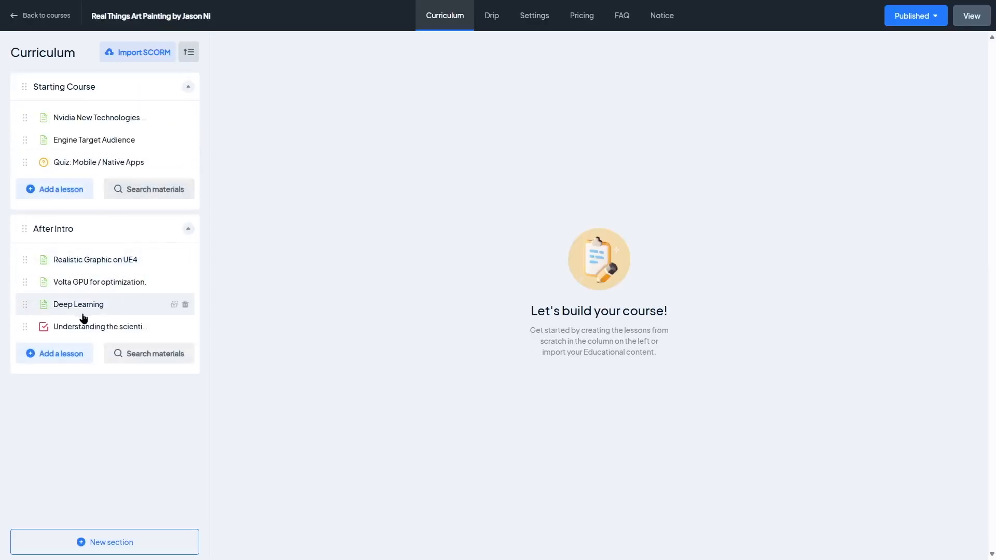
left_click(66, 331)
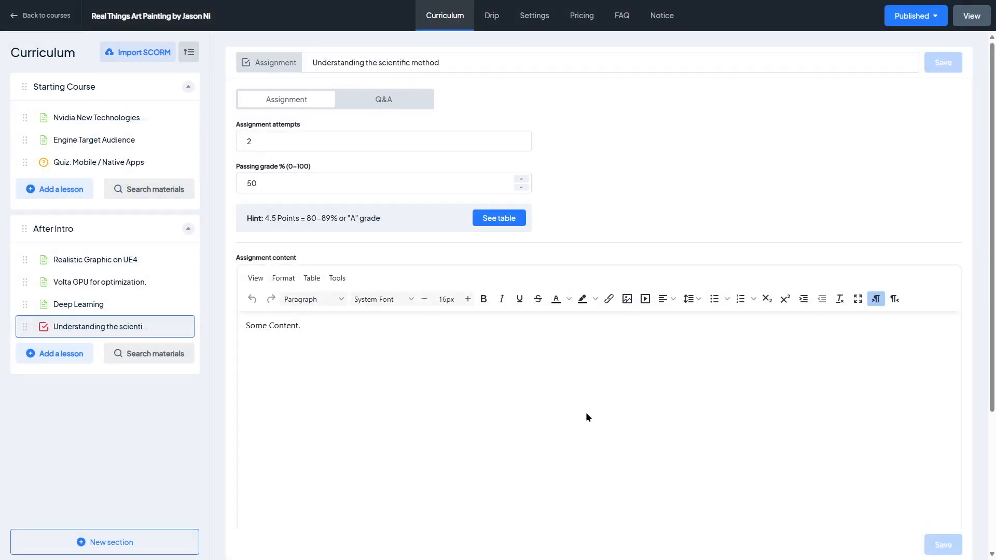
Step: Import the existing Assignment #1 into the Starting Course section from the course materials and open it there
left_click(127, 193)
left_click(637, 291)
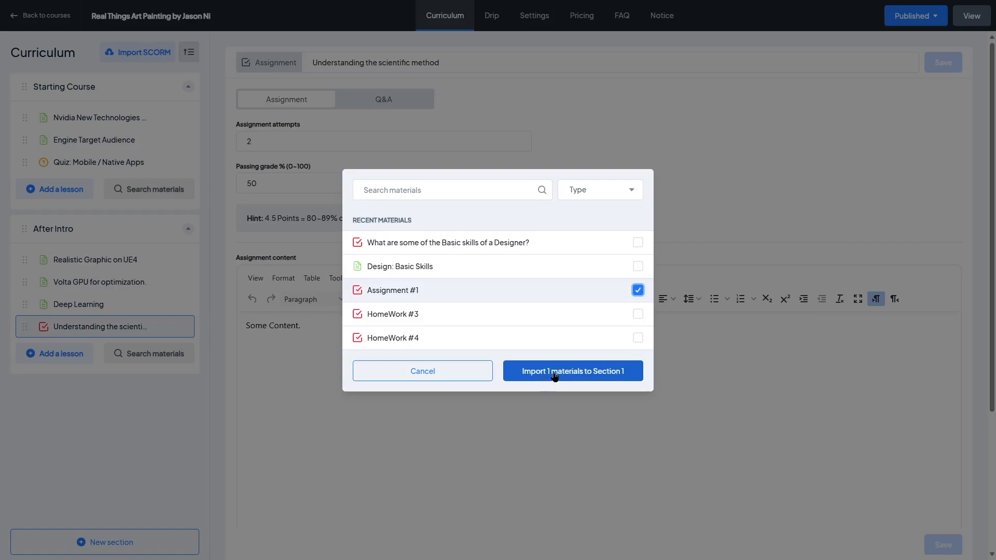
left_click(637, 314)
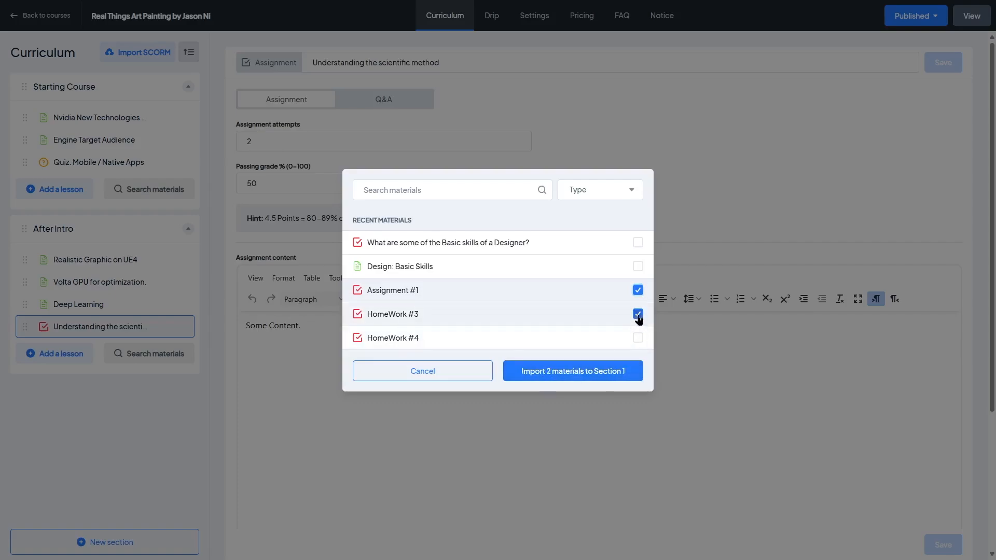
left_click(638, 338)
left_click(638, 338)
left_click(638, 314)
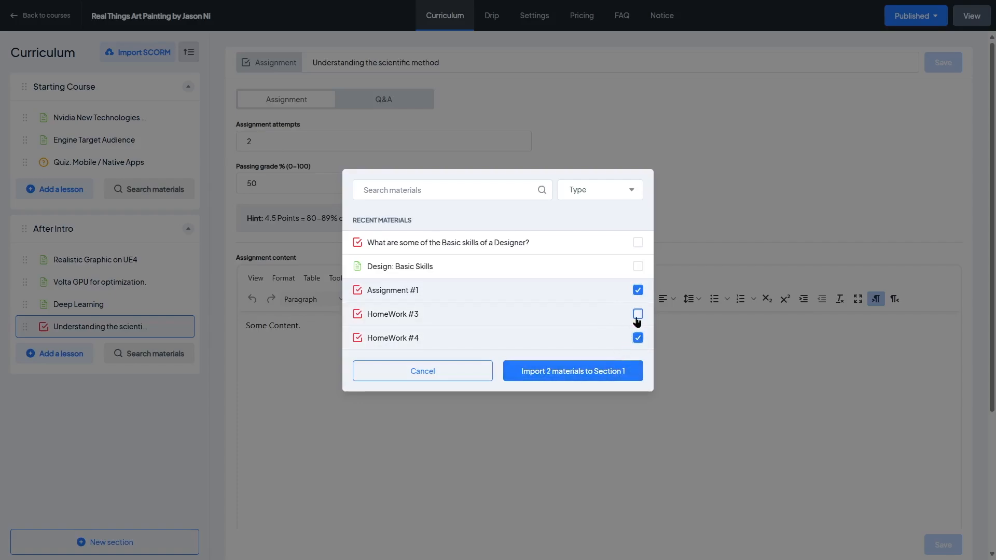
left_click(572, 371)
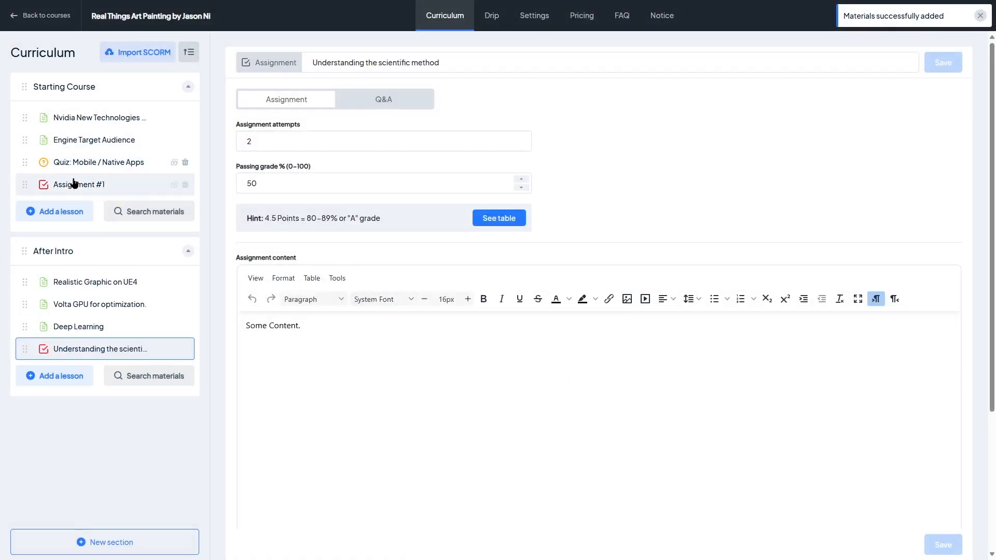
left_click(73, 184)
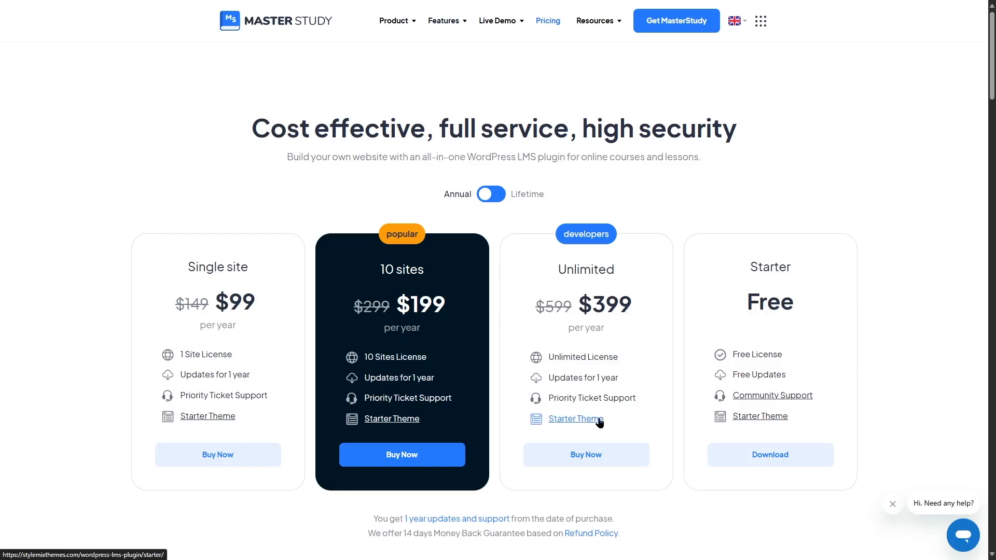
Step: Examine the plans and included add-ons on the MasterStudy pricing page, and switch the prices to Lifetime
scroll(312, 259, "down", 5)
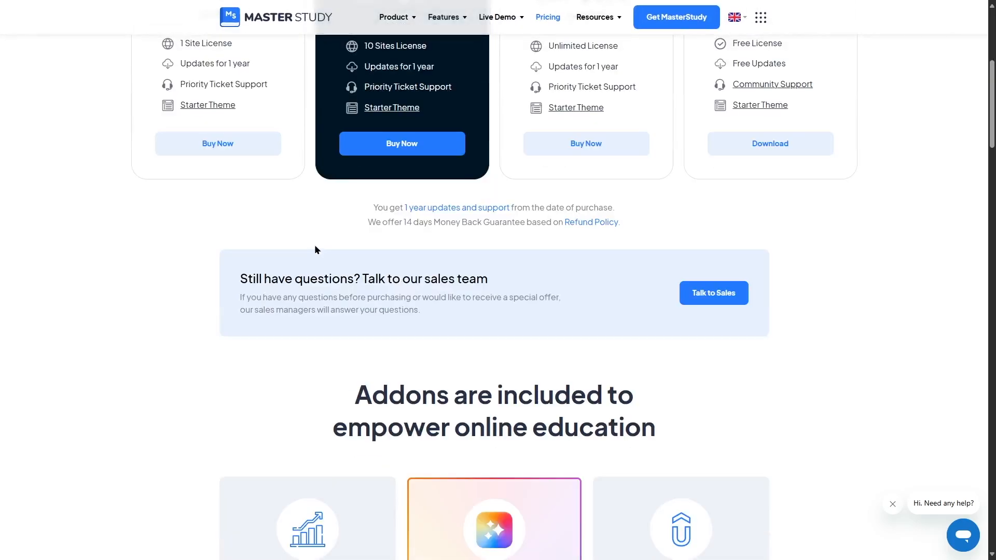
scroll(316, 248, "down", 4)
scroll(316, 249, "down", 2)
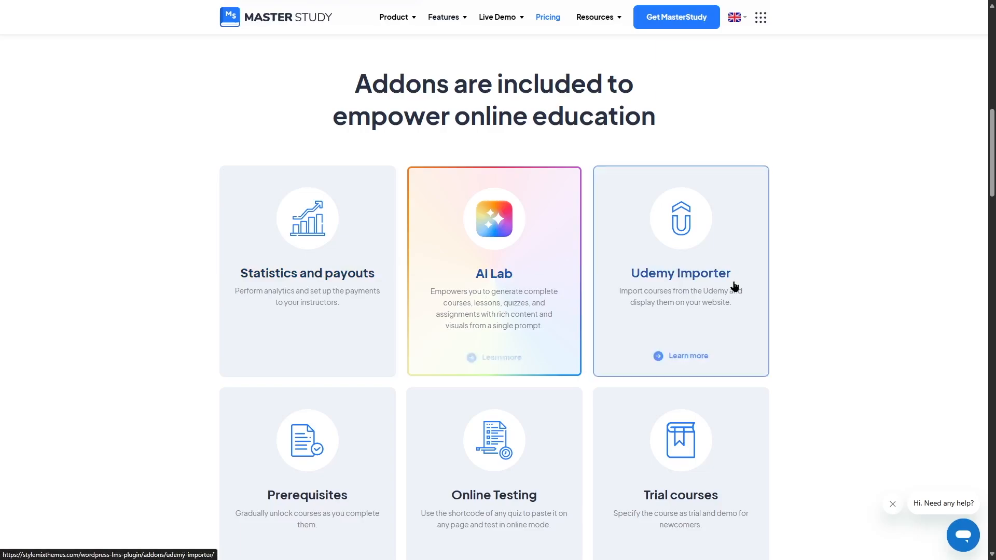
scroll(722, 287, "down", 2)
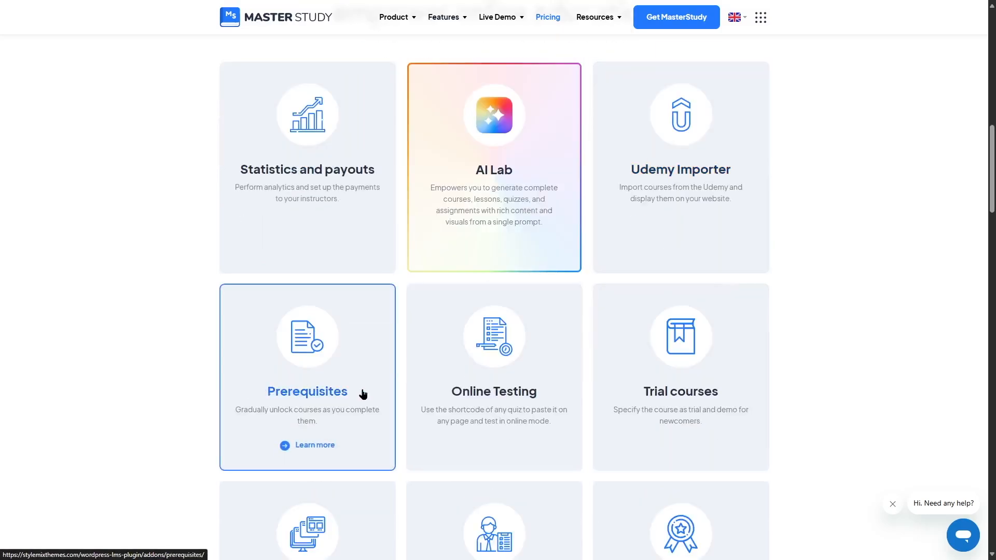
scroll(707, 402, "down", 2)
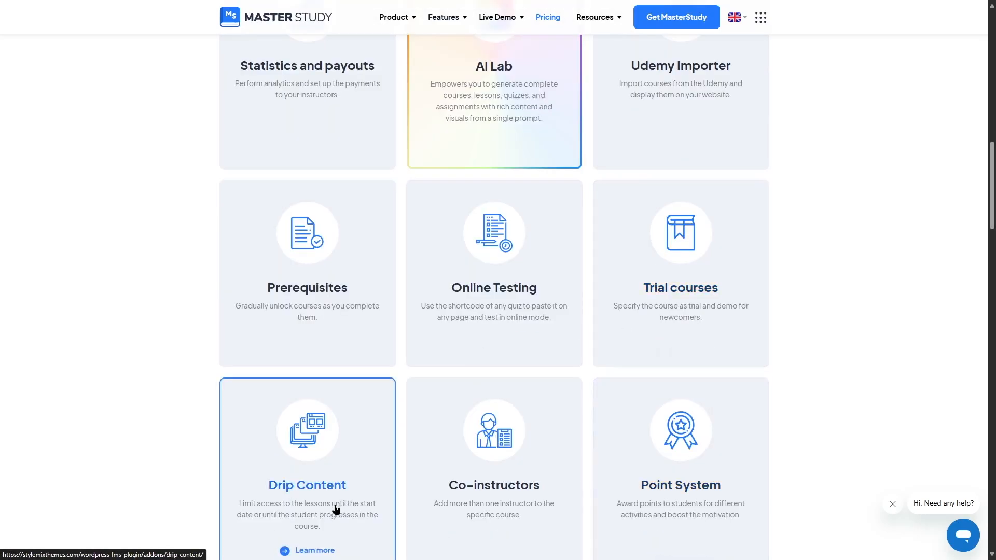
scroll(647, 472, "down", 12)
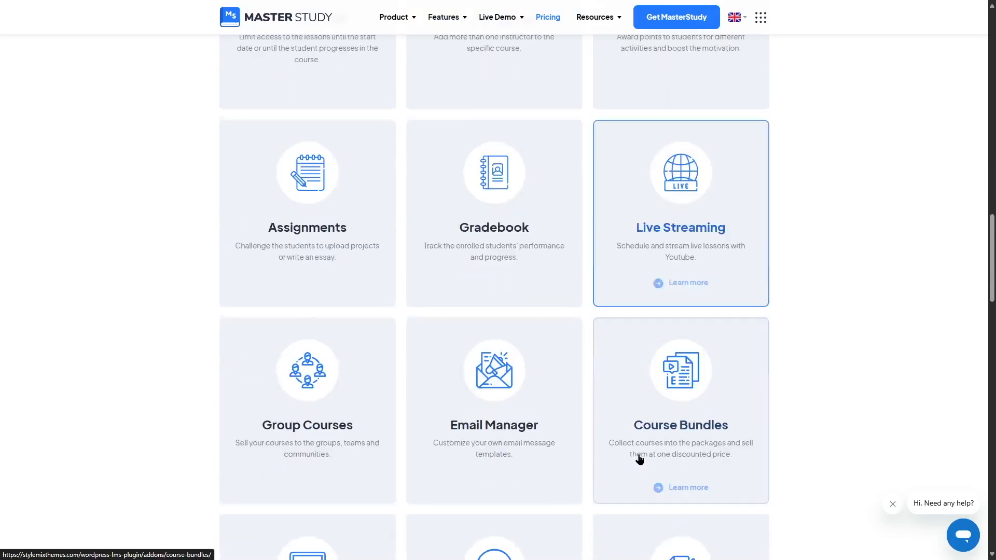
scroll(637, 456, "down", 11)
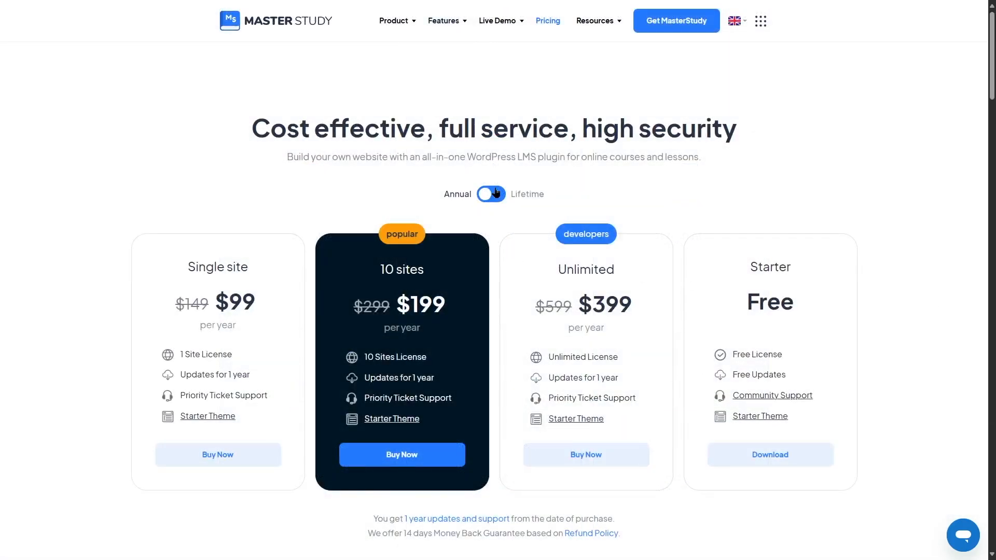
left_click(496, 193)
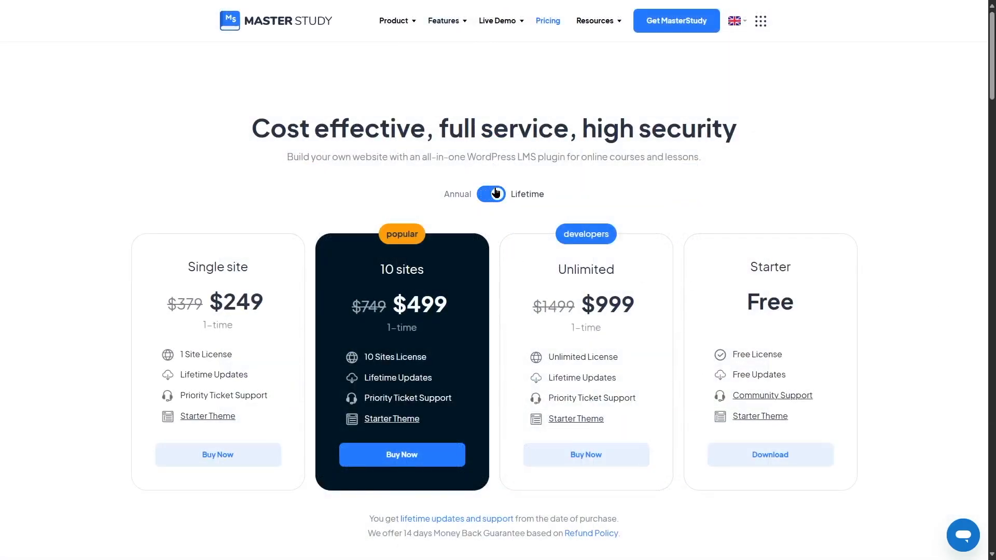